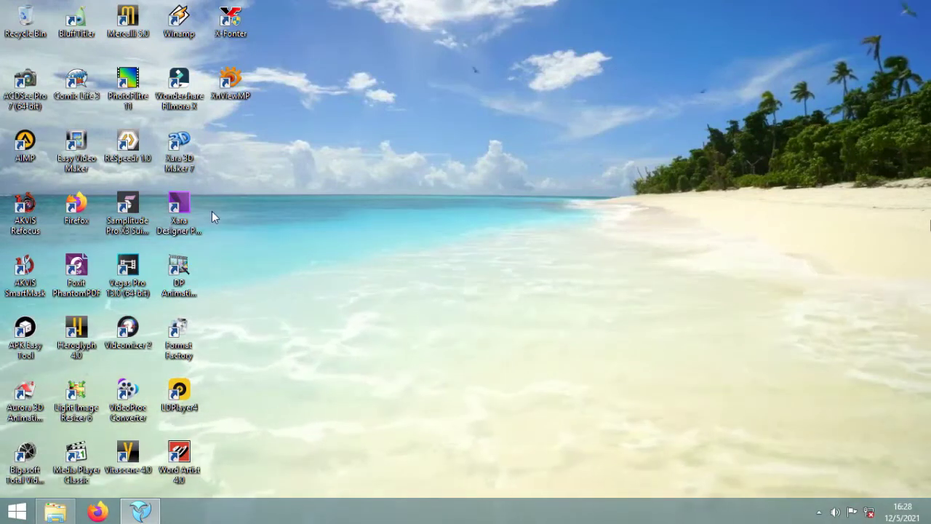
Step: Open Wondershare Filmora and place the Raindrops_Videvo clip from the Wondershare Filmora folder at the start of video track 1
double_click(183, 101)
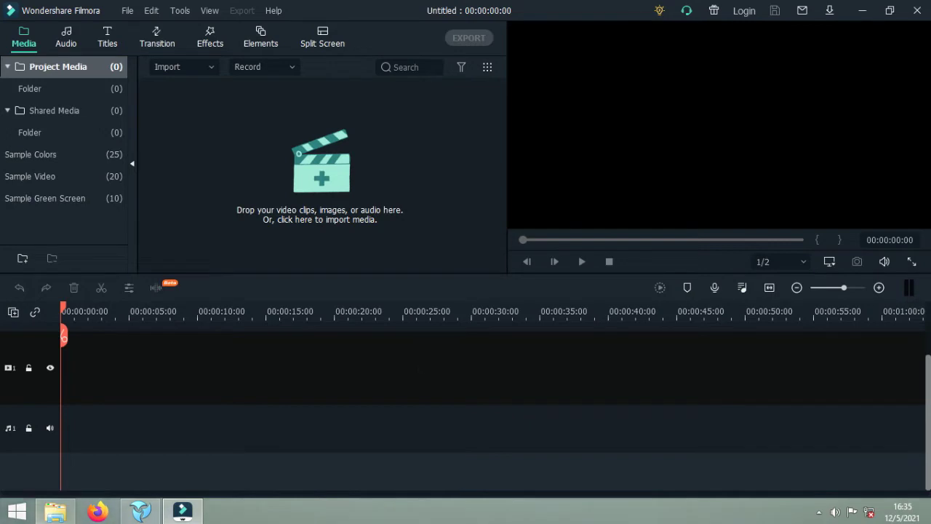
click(58, 514)
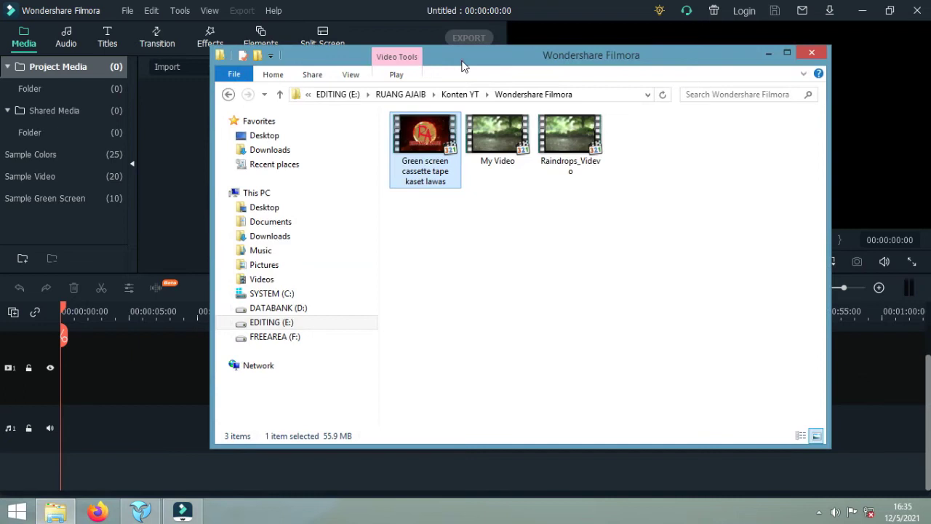
drag(463, 65, 550, 53)
click(657, 132)
drag(662, 125, 153, 385)
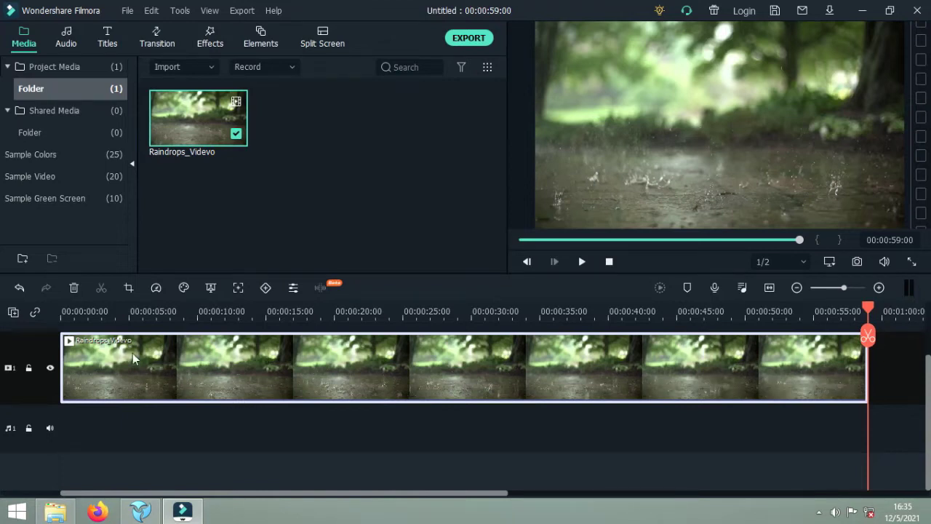
Step: Add a second video track and place the "Green screen cassette tape kaset lawas" clip on it from about 3 seconds
click(105, 311)
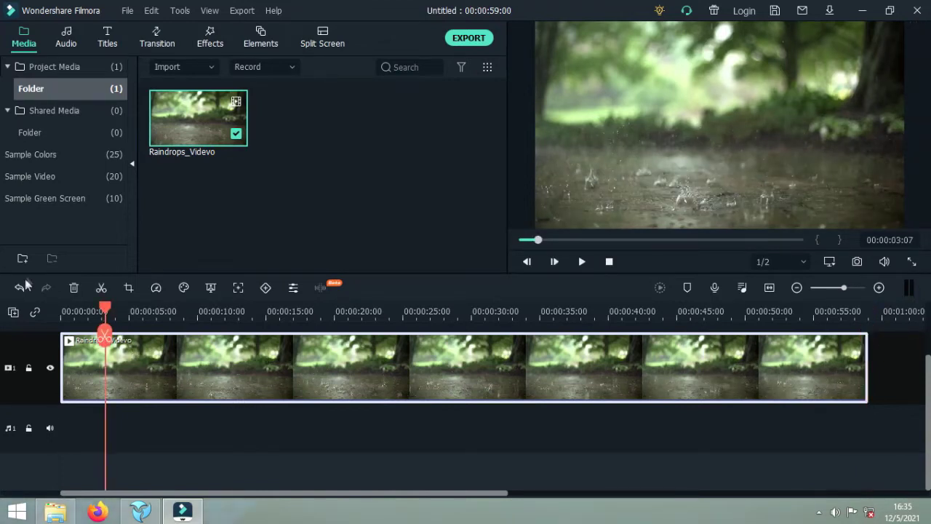
click(13, 313)
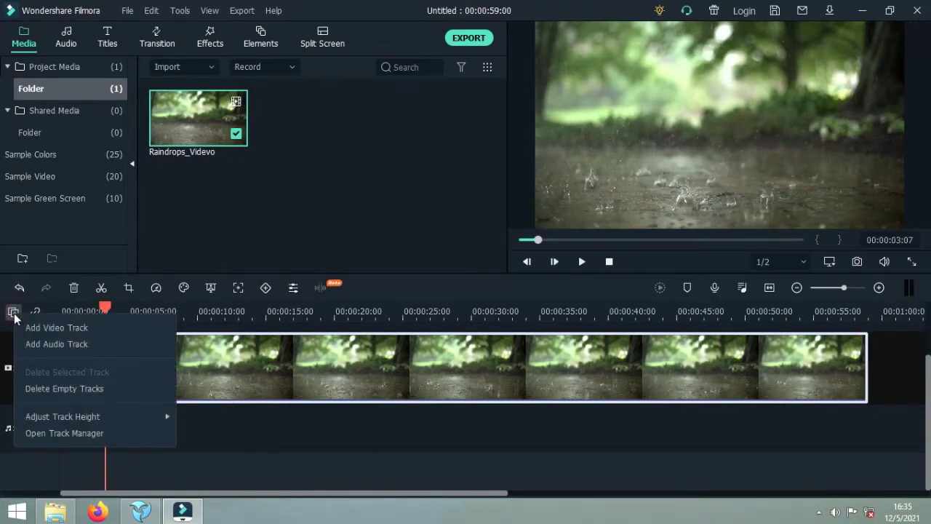
click(63, 330)
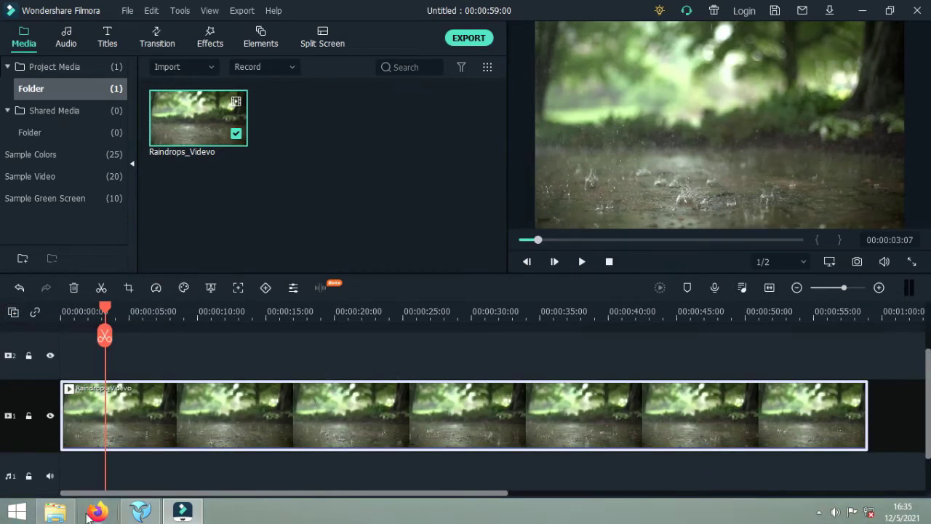
click(55, 512)
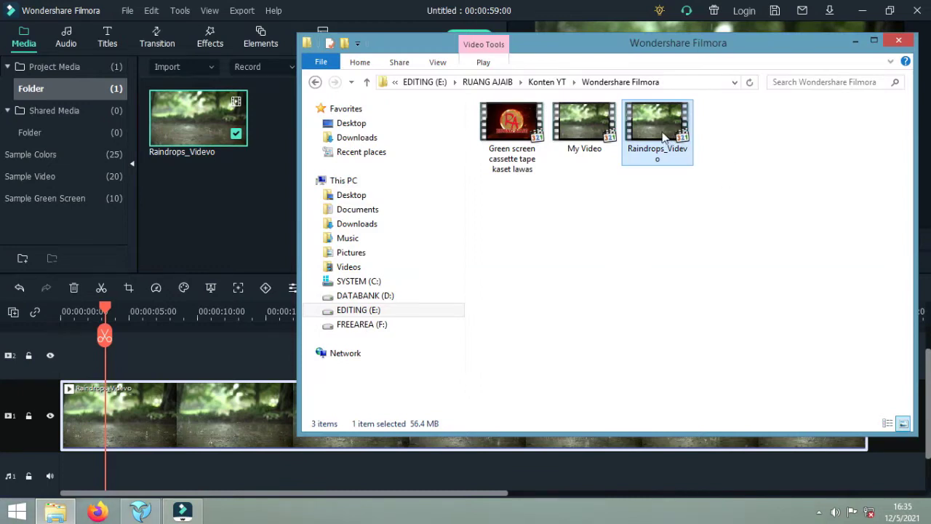
click(524, 130)
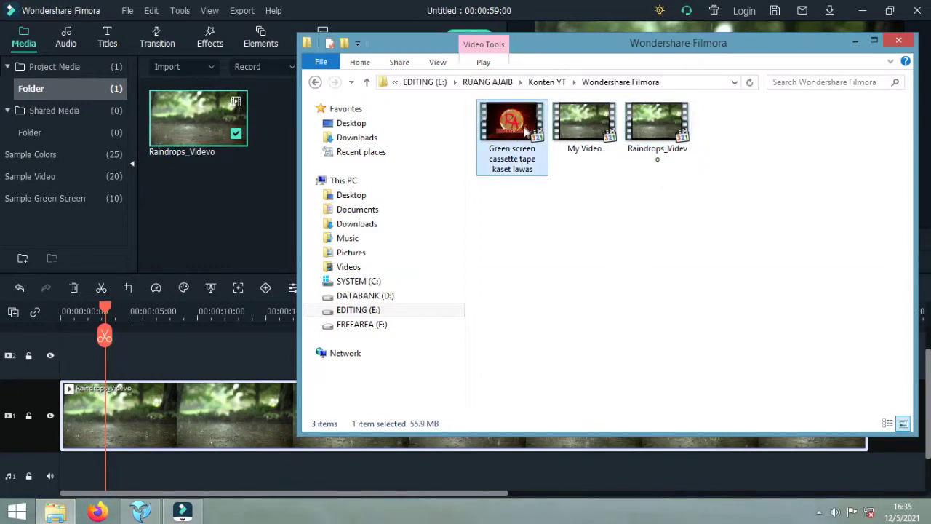
drag(518, 125, 137, 358)
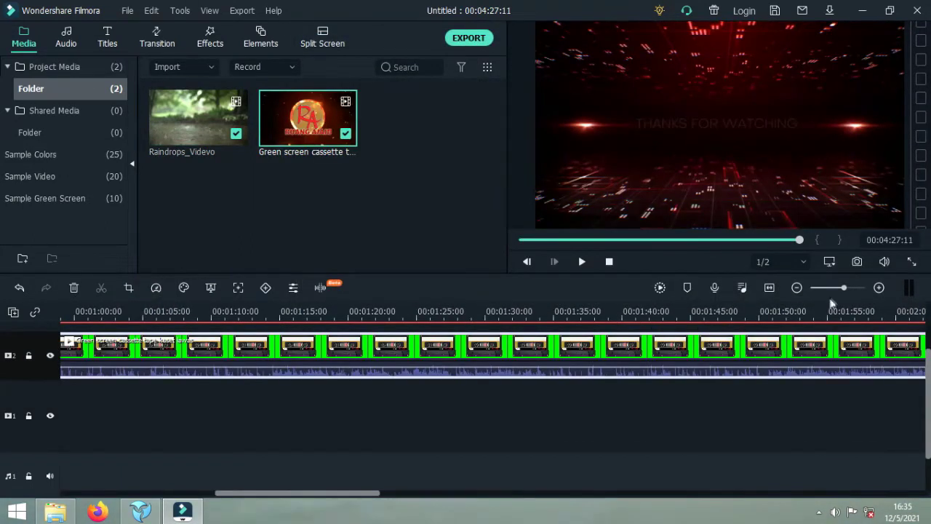
Step: Trim both ends of the cassette clip on track 2 so its intro is gone and it ends together with the raindrops clip
drag(843, 291, 834, 291)
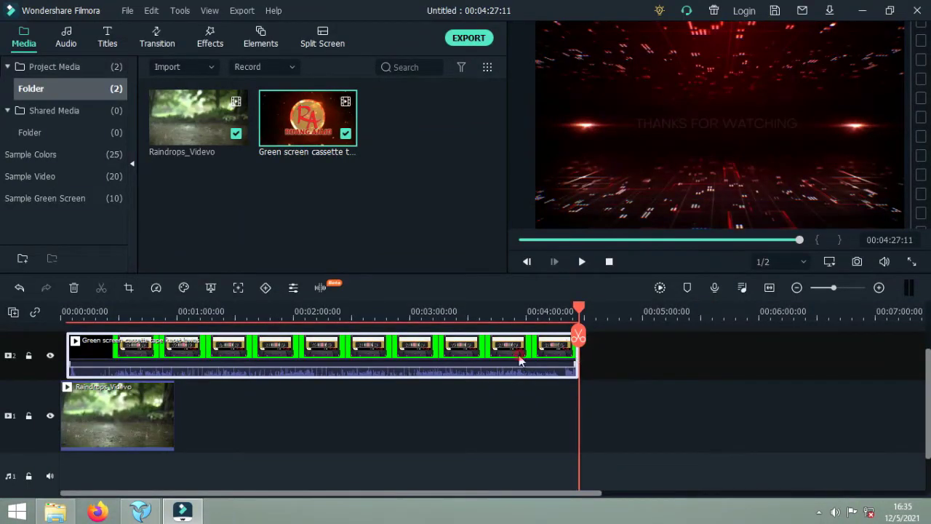
drag(582, 354, 247, 356)
drag(99, 360, 151, 355)
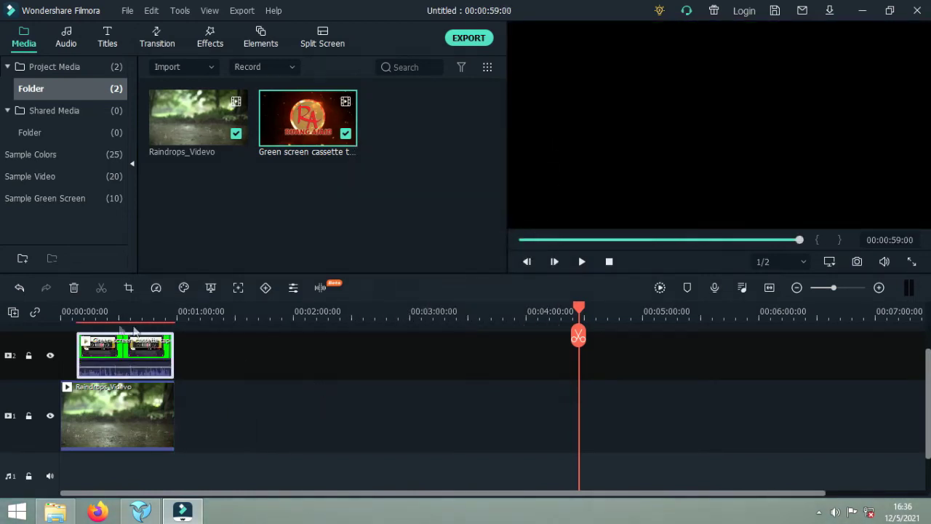
Step: Preview the timeline from about 5 seconds and lower the cassette clip's volume to -∞ dB
click(80, 312)
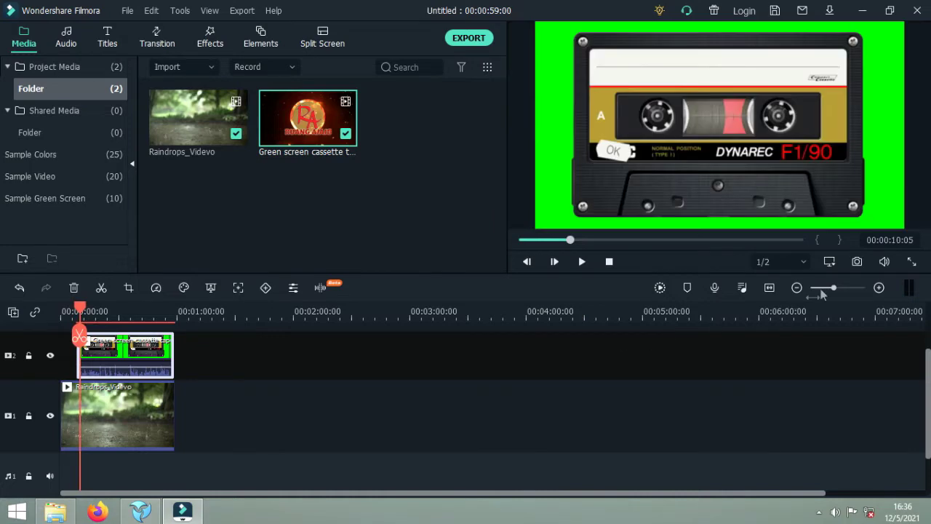
drag(835, 289, 844, 293)
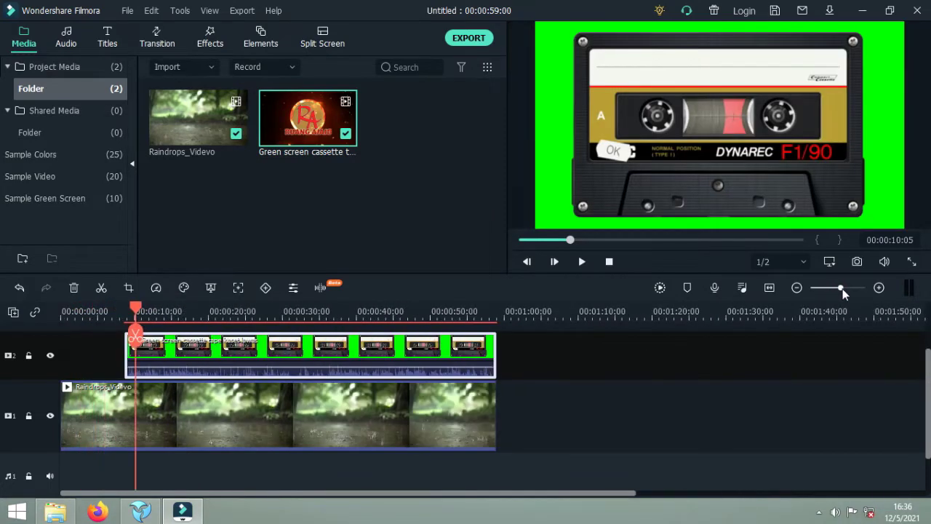
click(100, 311)
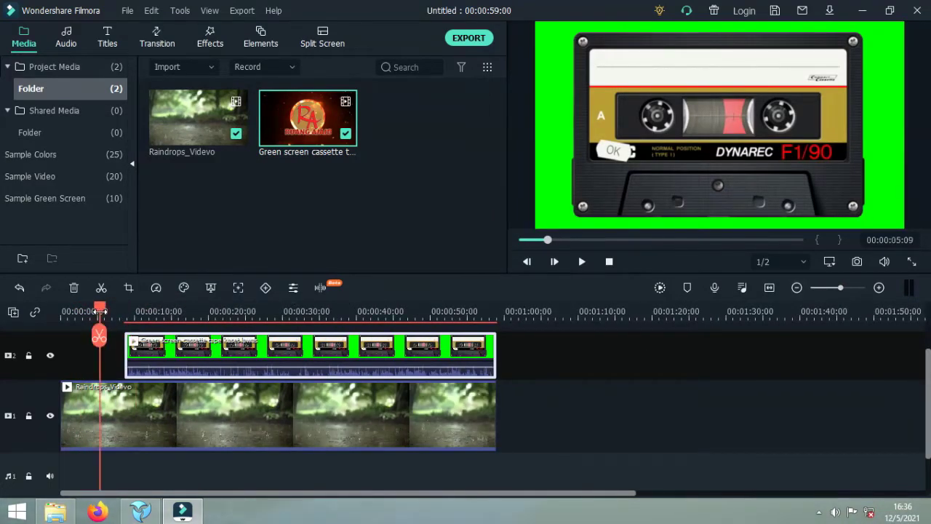
key(space)
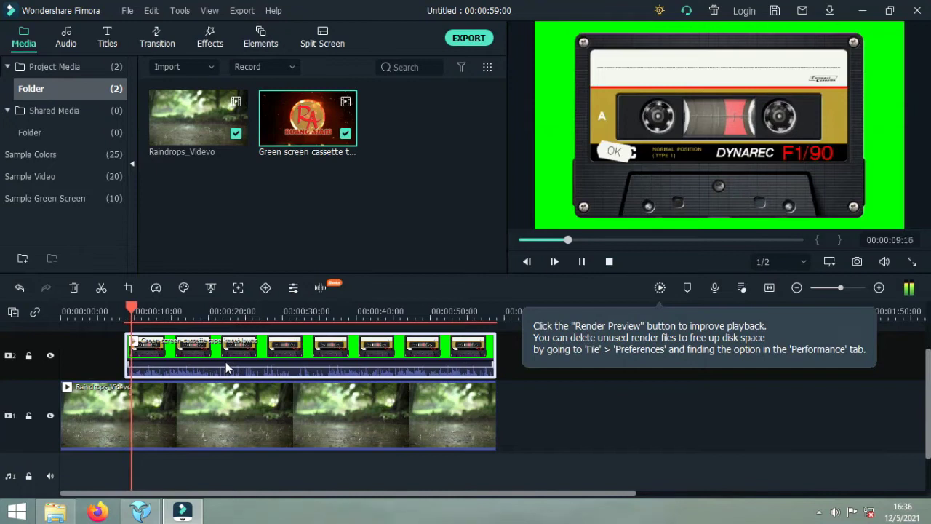
key(space)
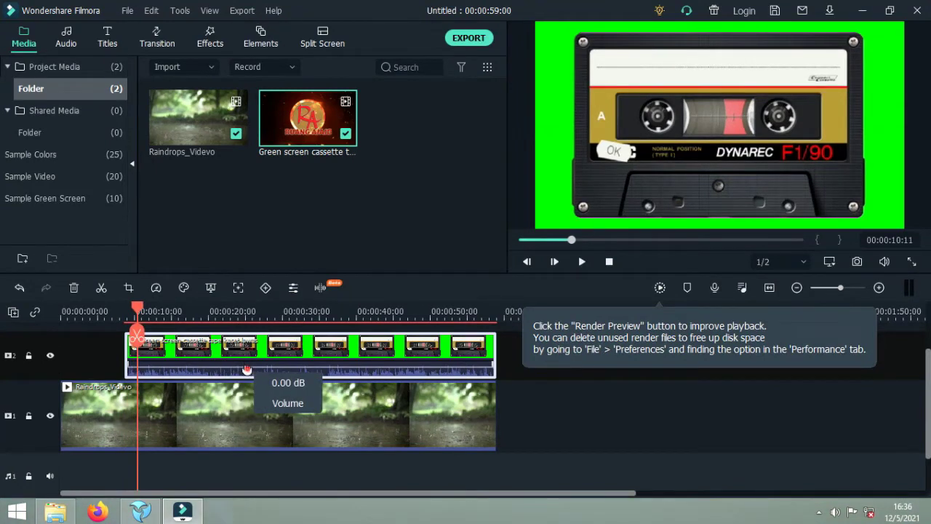
drag(247, 368, 240, 384)
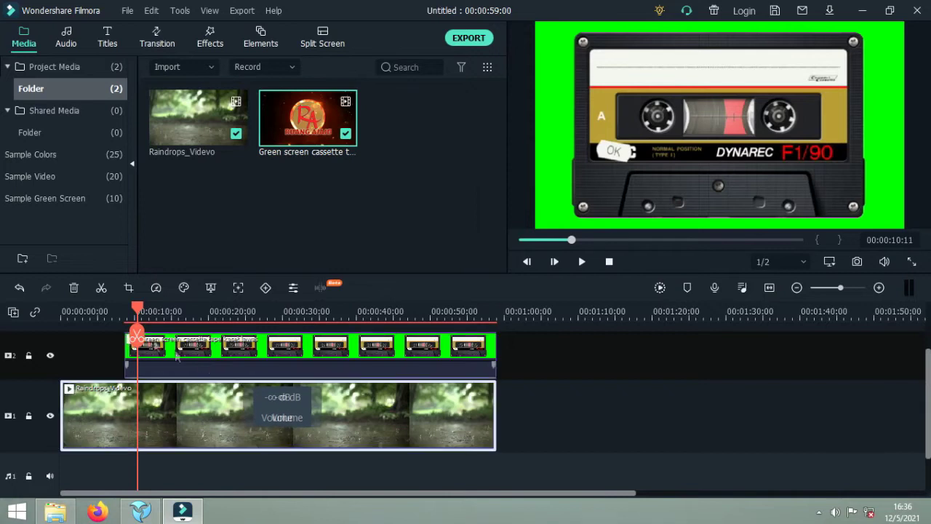
Step: Scale the cassette clip down slightly in the preview and centre it over the raindrops video
click(362, 350)
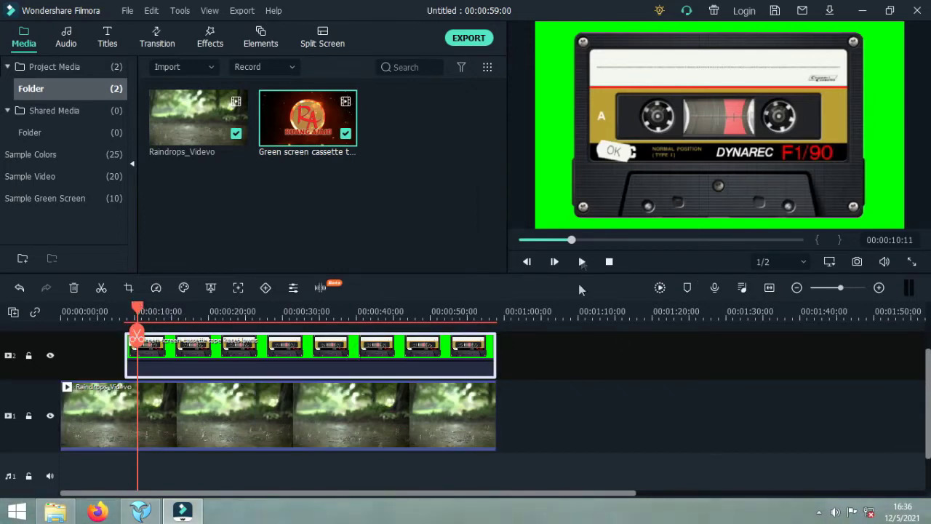
click(636, 110)
drag(535, 26, 579, 89)
drag(722, 128, 705, 117)
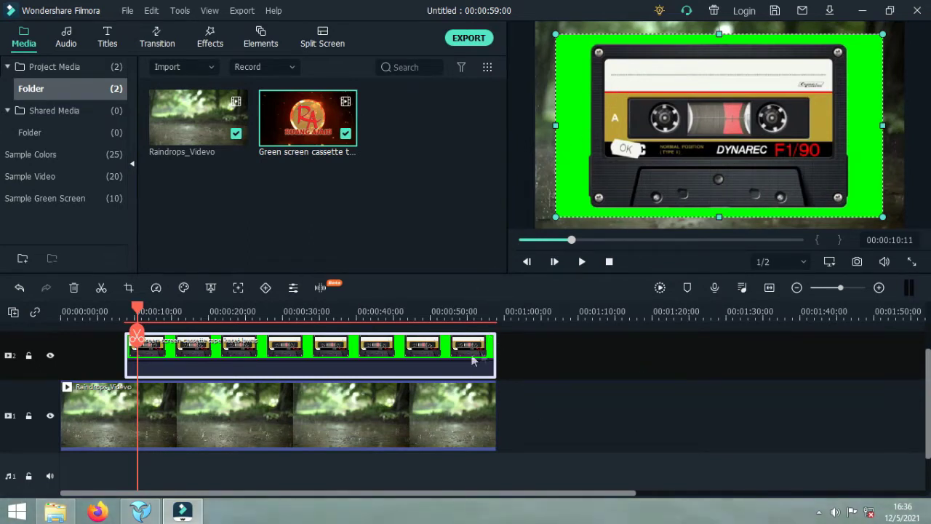
Step: Apply Chroma Key to the cassette clip and sample its green background (RGB 0, 255, 0) as the key colour
click(211, 288)
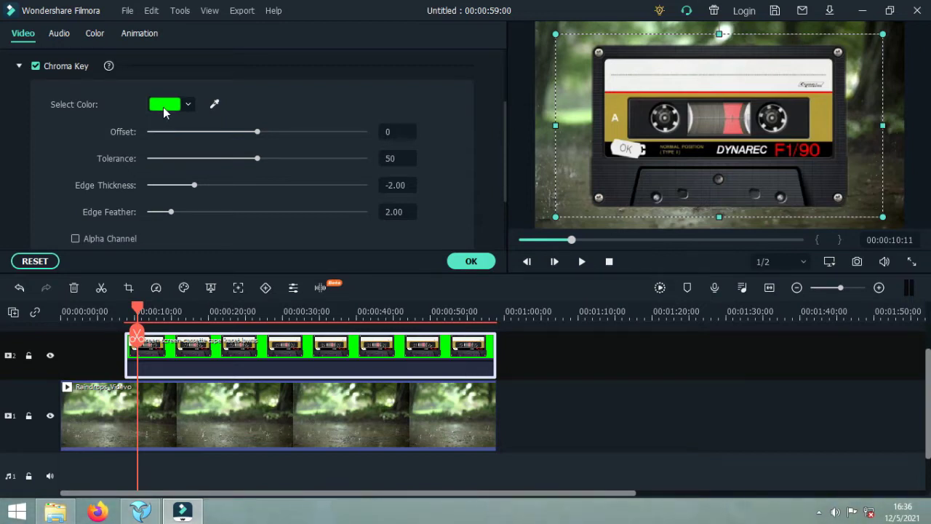
click(214, 104)
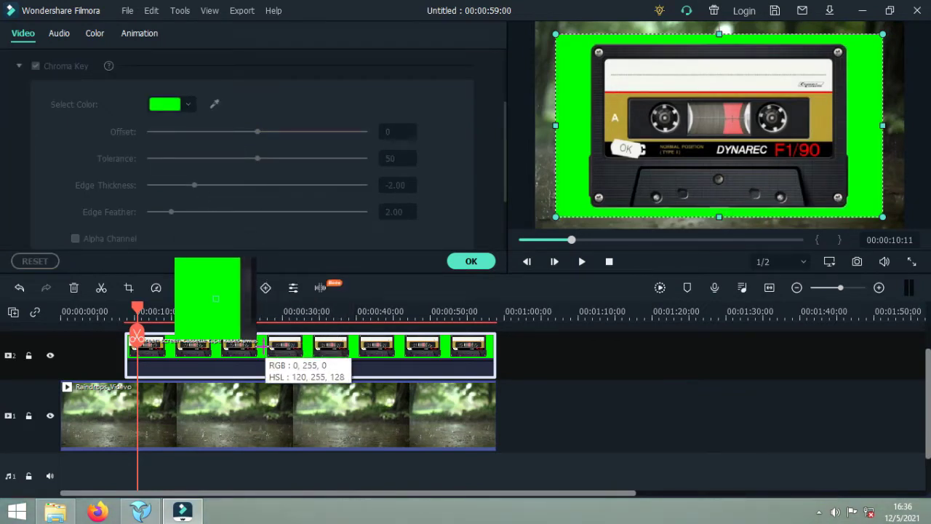
click(264, 347)
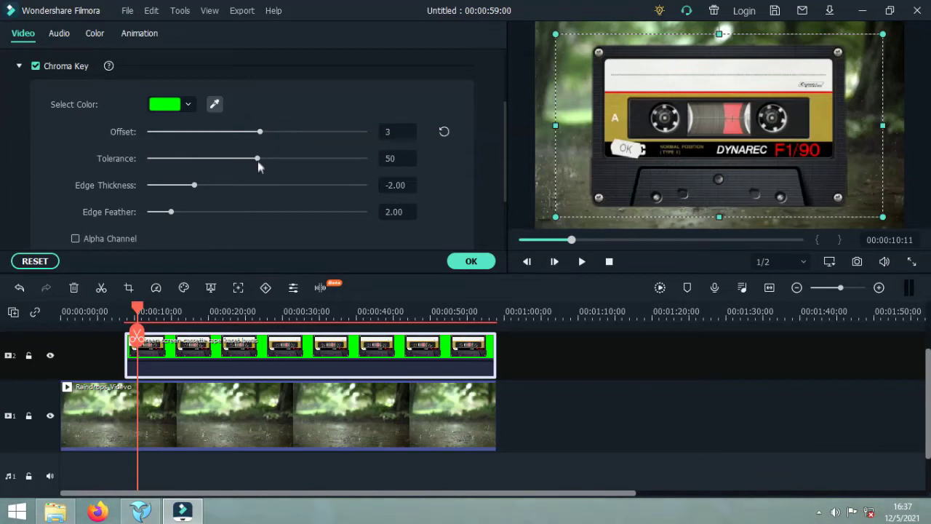
Step: Try other Tolerance and Offset values for the chroma key and reset them to their defaults
drag(318, 160, 246, 160)
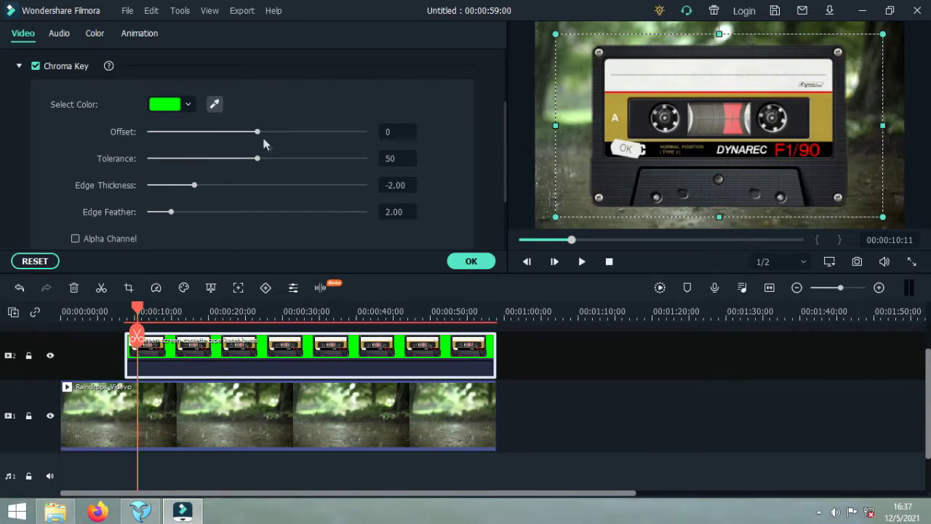
drag(257, 133, 283, 149)
mouse_move(268, 148)
mouse_down()
mouse_move(216, 153)
mouse_move(287, 156)
mouse_move(268, 159)
mouse_up()
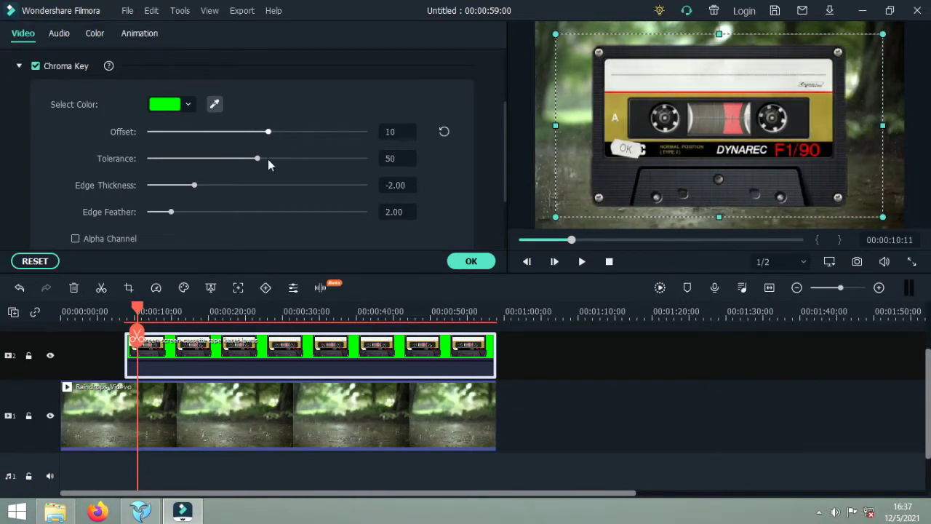
click(445, 131)
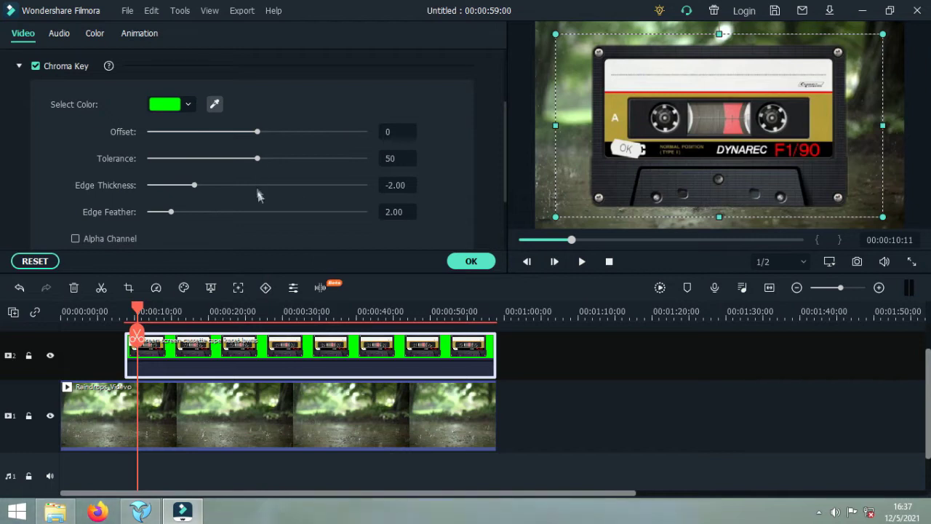
Step: Refine the cassette's keyed edges with an Edge Feather of 4.52 and an Edge Thickness of -1.18
click(172, 213)
drag(195, 211, 222, 226)
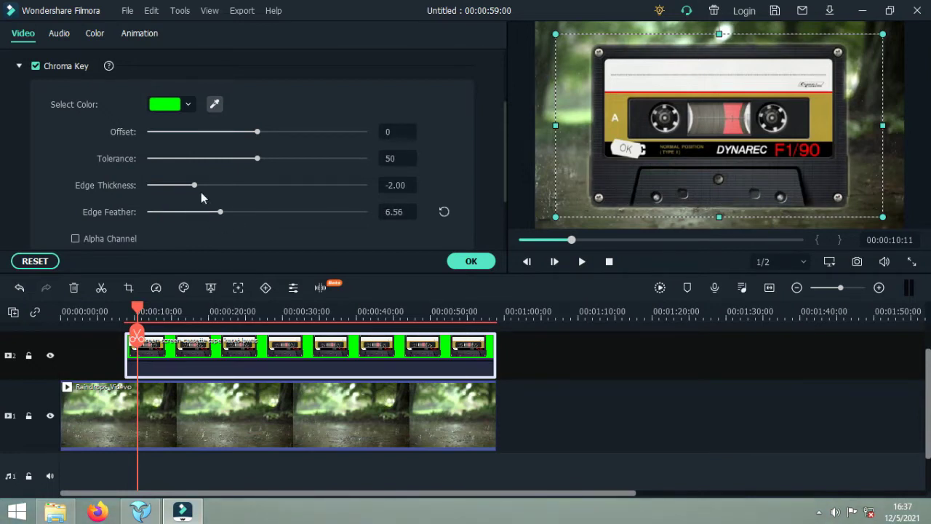
mouse_move(194, 189)
mouse_down()
mouse_move(150, 186)
mouse_move(197, 189)
mouse_up()
click(444, 185)
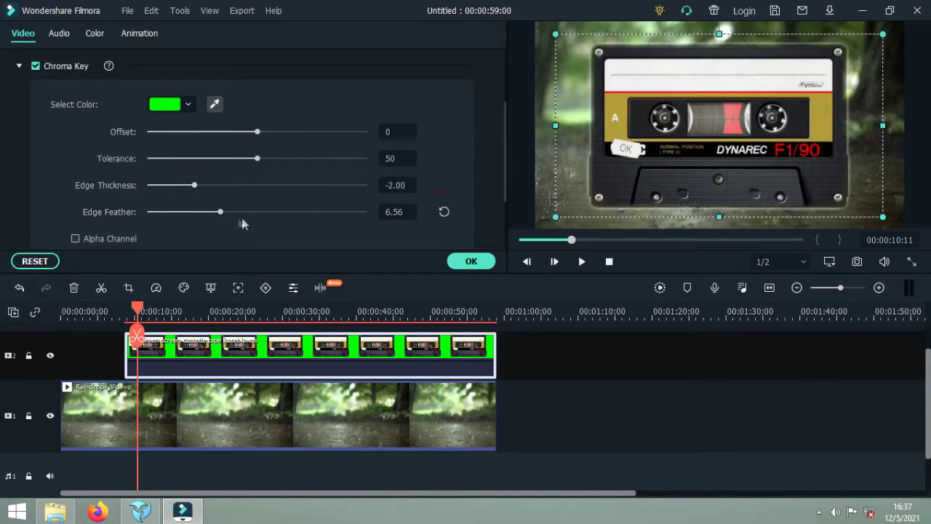
drag(223, 211, 202, 215)
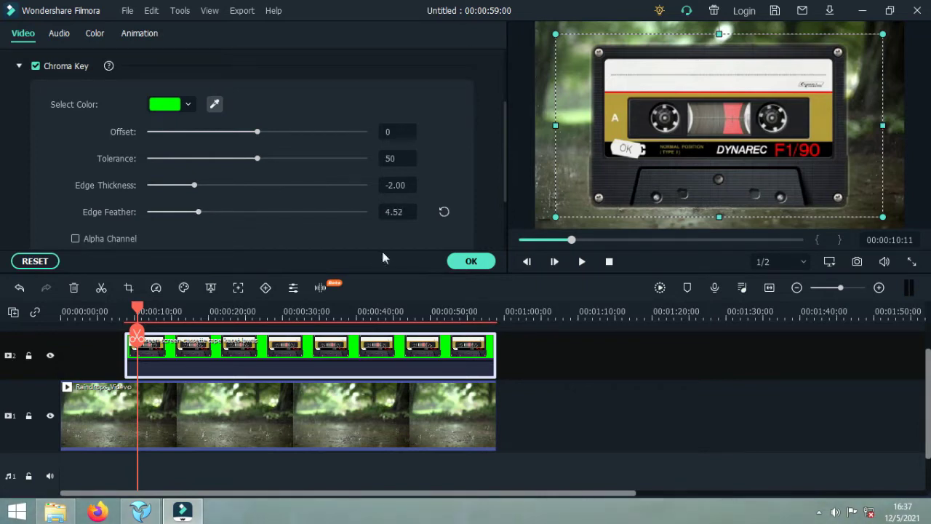
drag(190, 186, 211, 189)
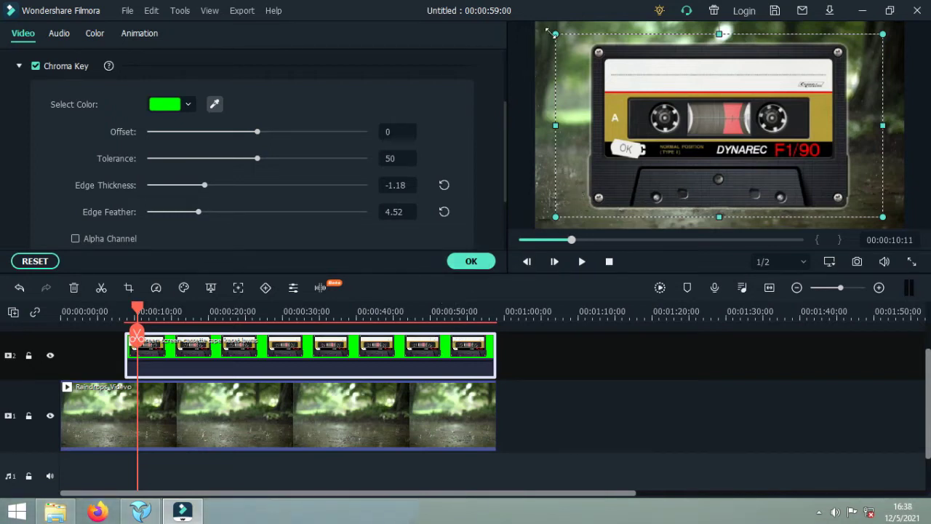
Step: Shrink the cassette to about half its size, move it to the upper right of the video frame, and apply the settings
drag(558, 36, 717, 134)
drag(802, 158, 795, 79)
click(470, 262)
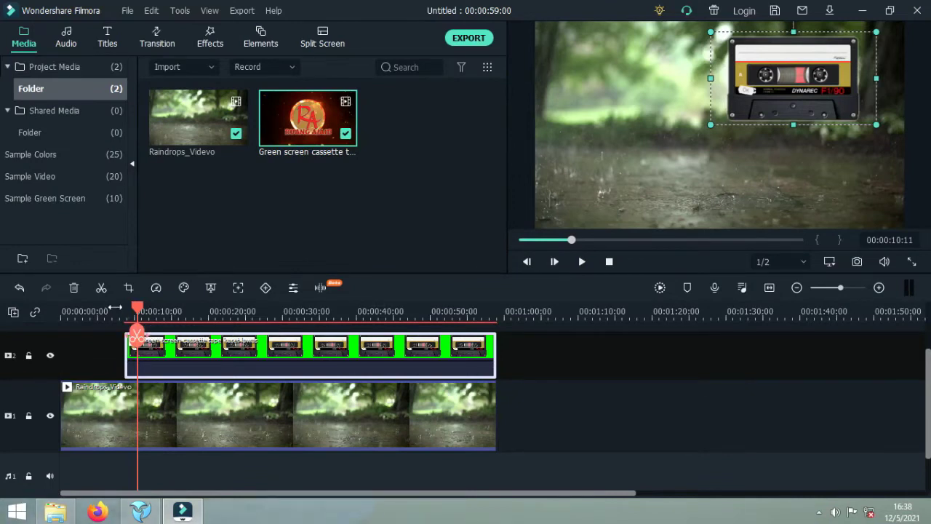
Step: Play back the composited cassette overlay at several points between about 7 and 18 seconds
click(113, 310)
key(space)
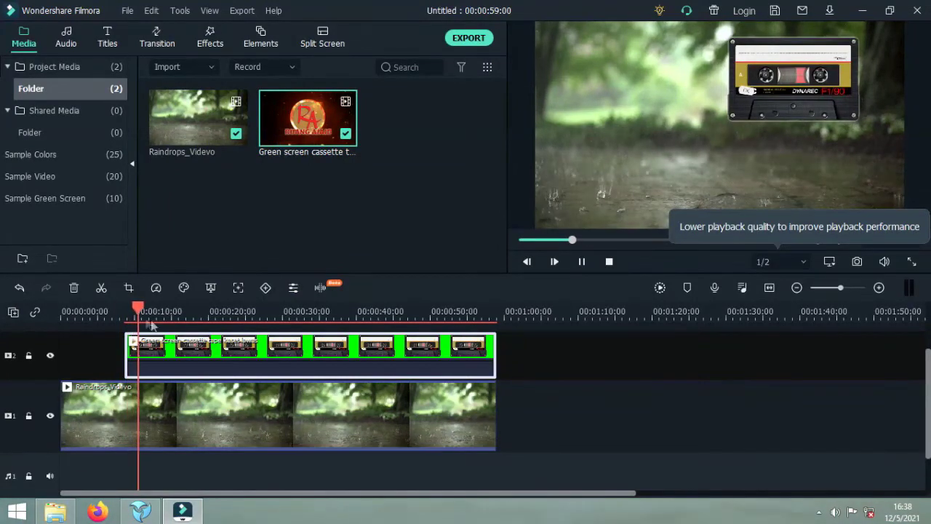
click(194, 311)
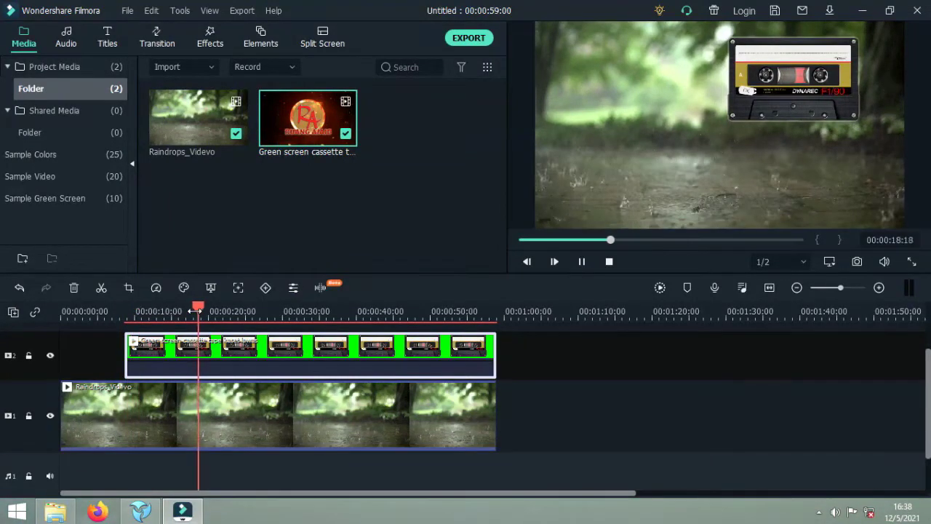
click(138, 313)
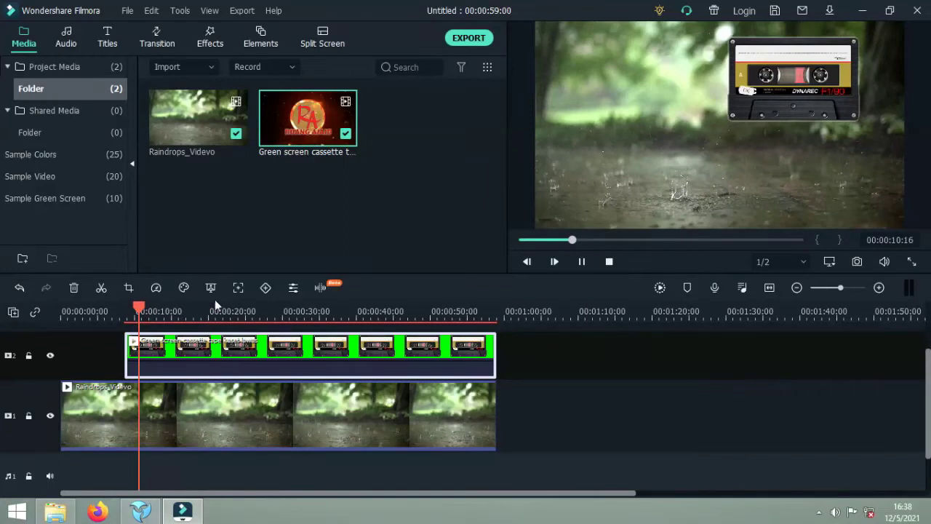
key(space)
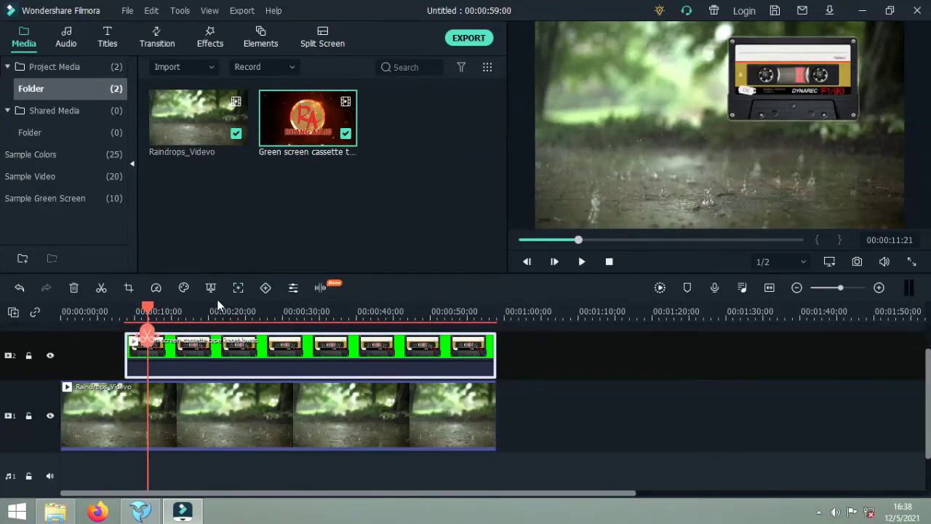
Step: Add a third video track above the cassette clip's track
click(13, 313)
click(33, 330)
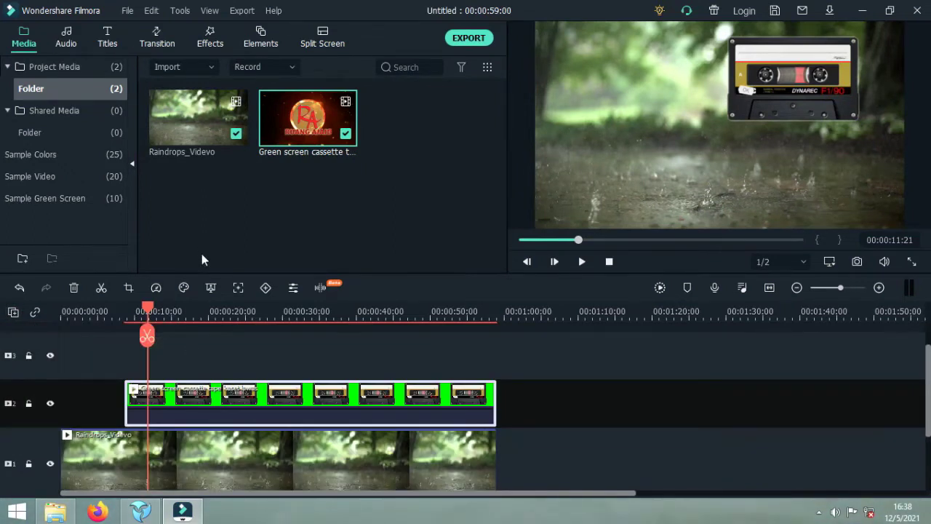
Step: Place the Default Title on the third video track above the cassette clip, starting at about 13 seconds
click(109, 43)
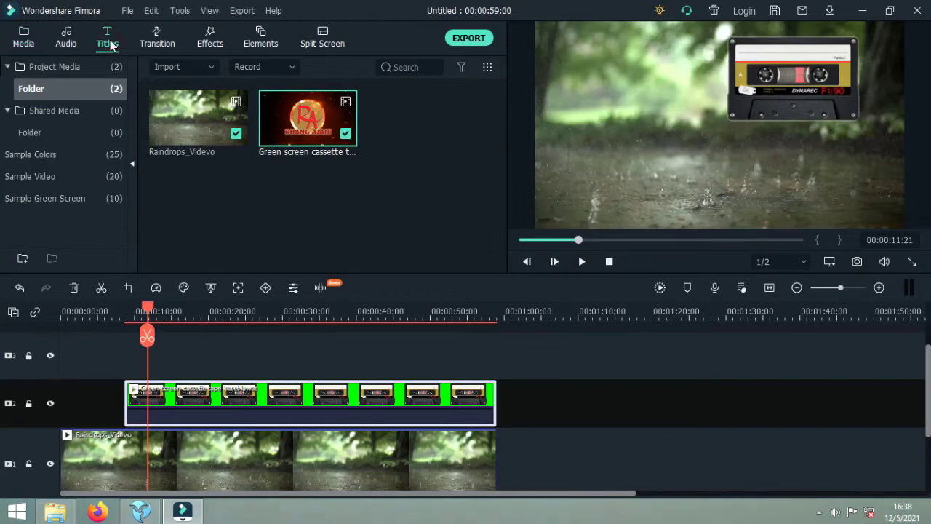
click(50, 166)
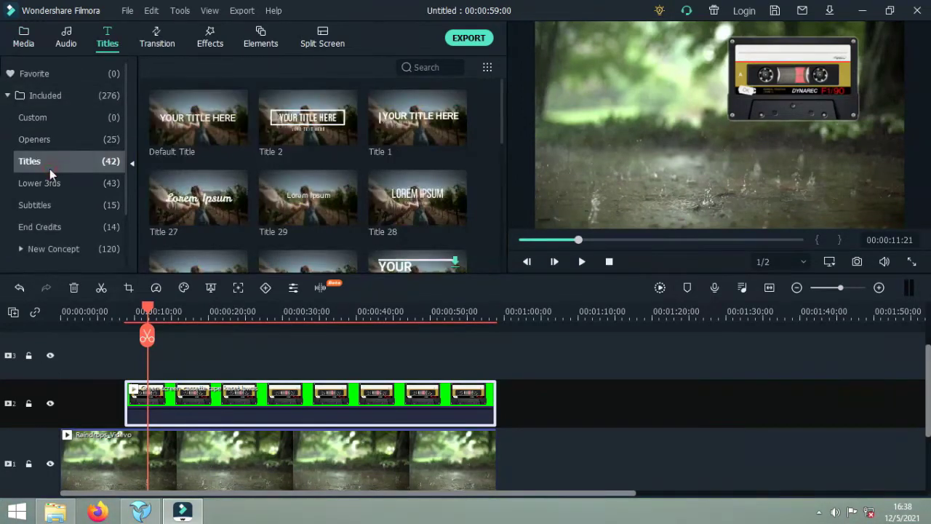
click(210, 132)
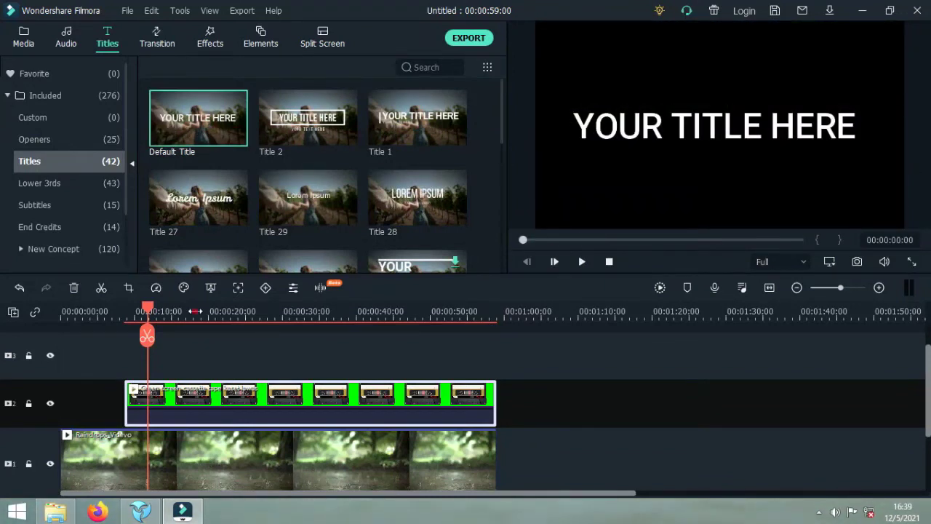
click(608, 239)
drag(198, 125, 151, 347)
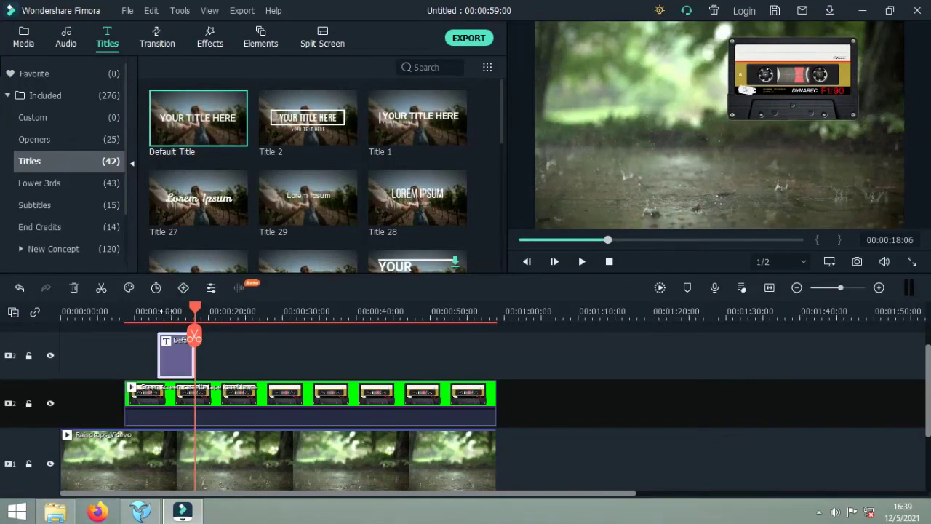
Step: Replace the placeholder title text with "Judul lagunya disini" and apply the change
click(167, 310)
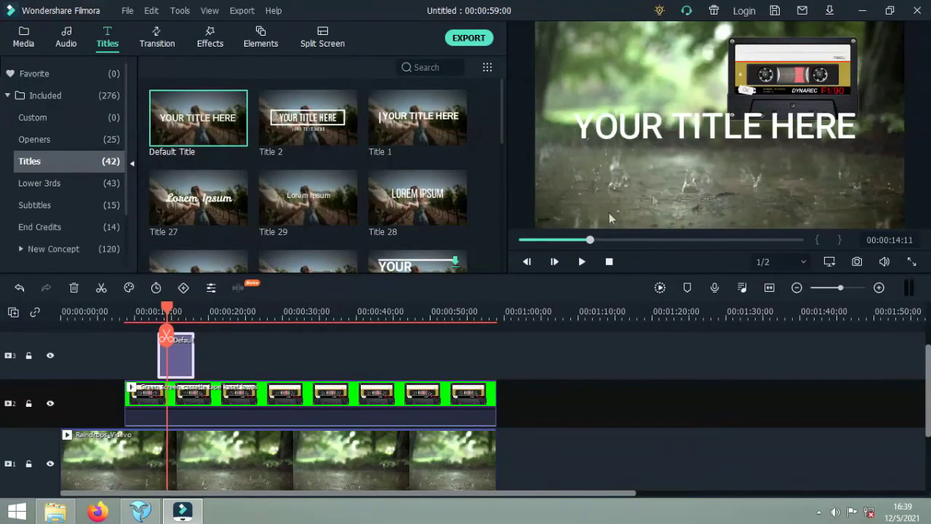
click(696, 131)
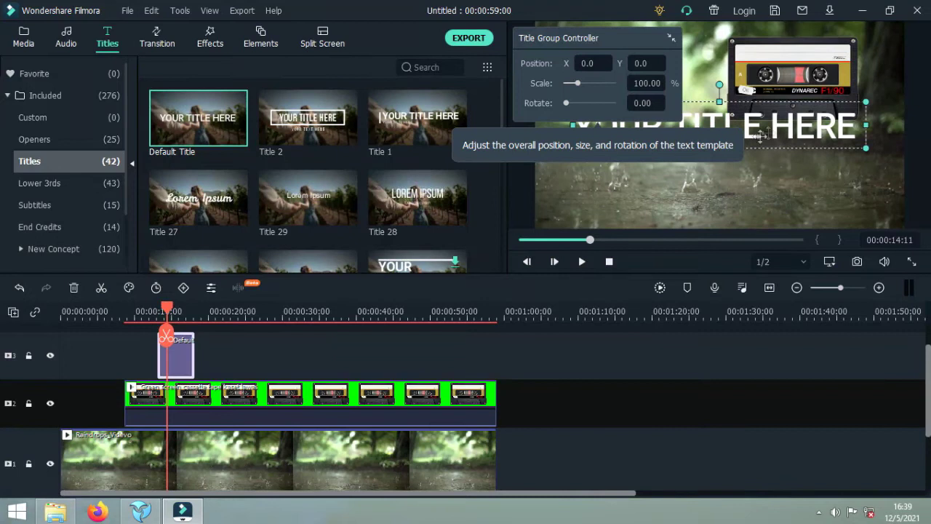
double_click(815, 129)
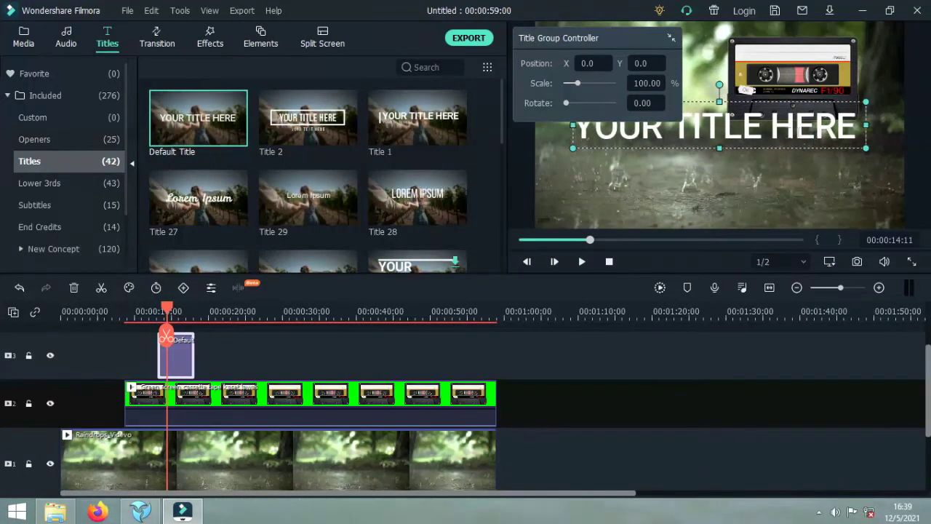
click(331, 137)
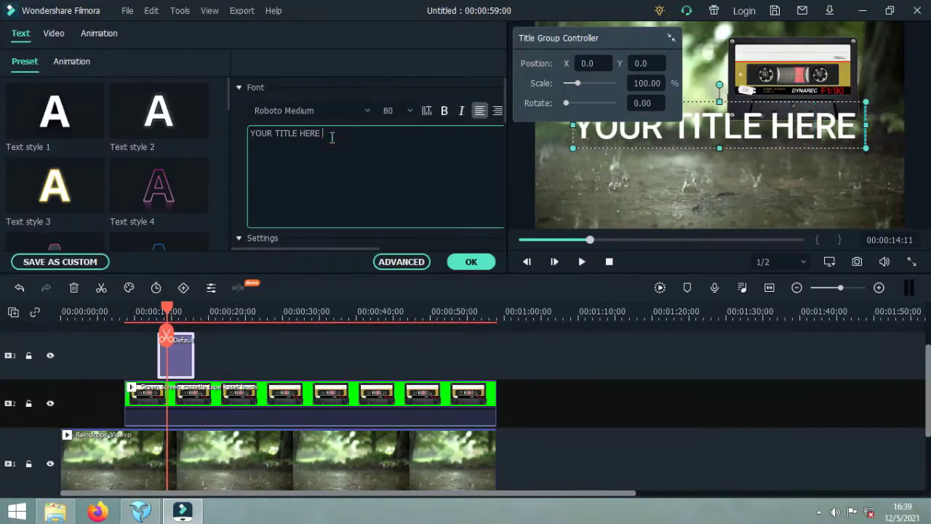
key(BackSpace)
key(BackSpace)
key(BackSpace)
key(BackSpace)
key(BackSpace)
key(BackSpace)
key(BackSpace)
key(BackSpace)
key(BackSpace)
key(BackSpace)
key(BackSpace)
key(BackSpace)
key(BackSpace)
key(BackSpace)
key(BackSpace)
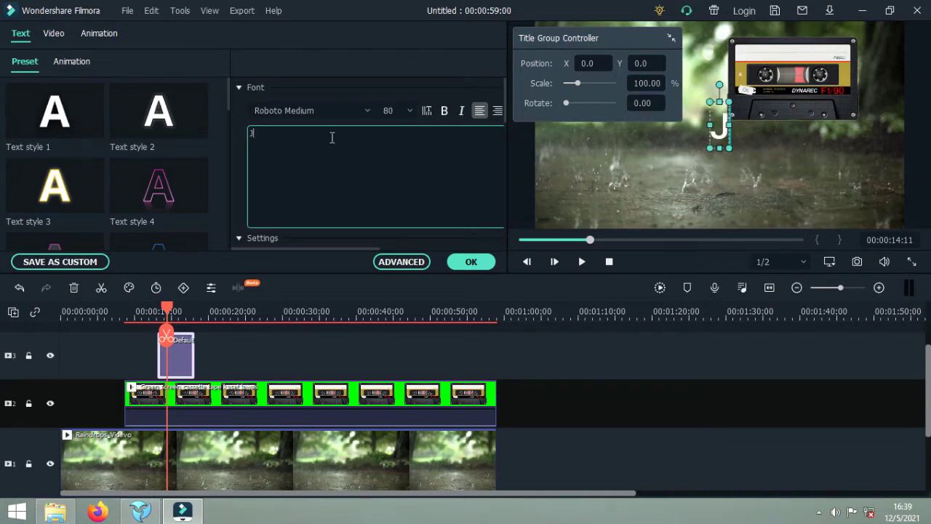
text(Judul)
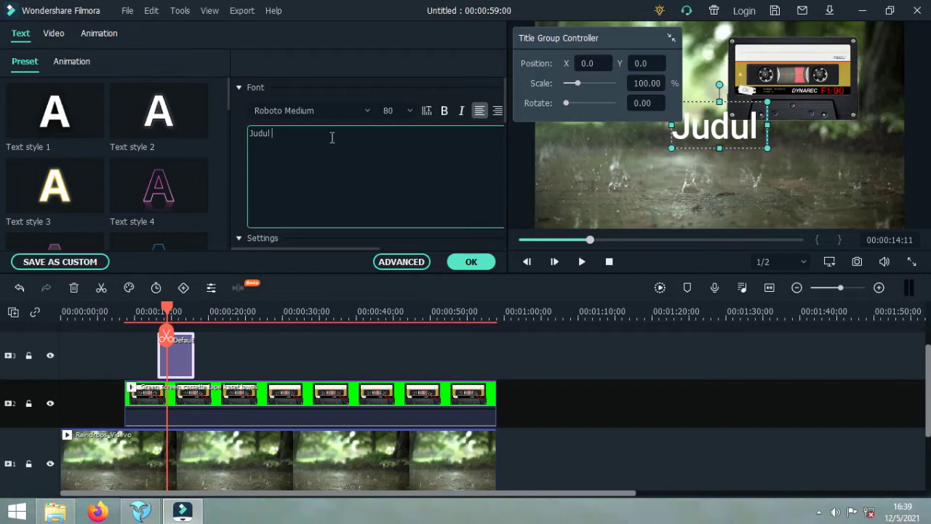
text( lagu)
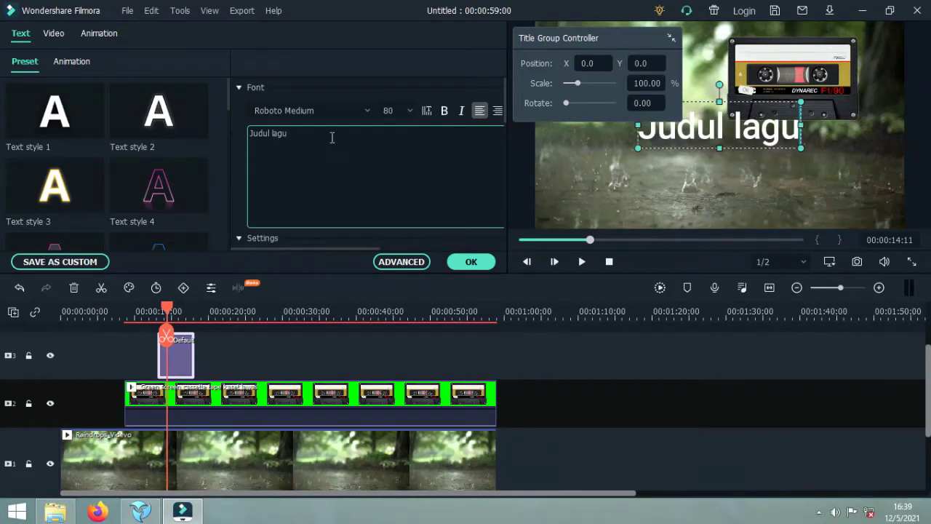
text(nay)
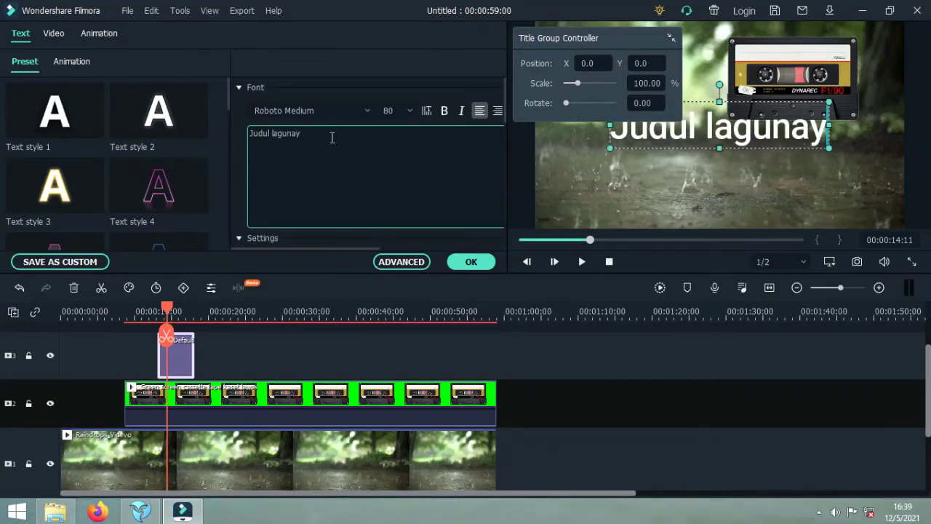
key(BackSpace)
key(BackSpace)
text(ya dis)
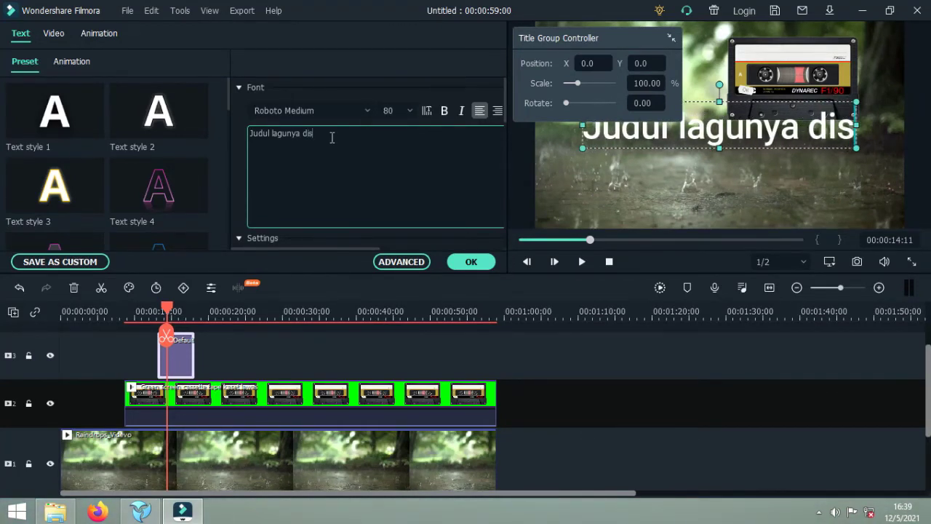
text(ini)
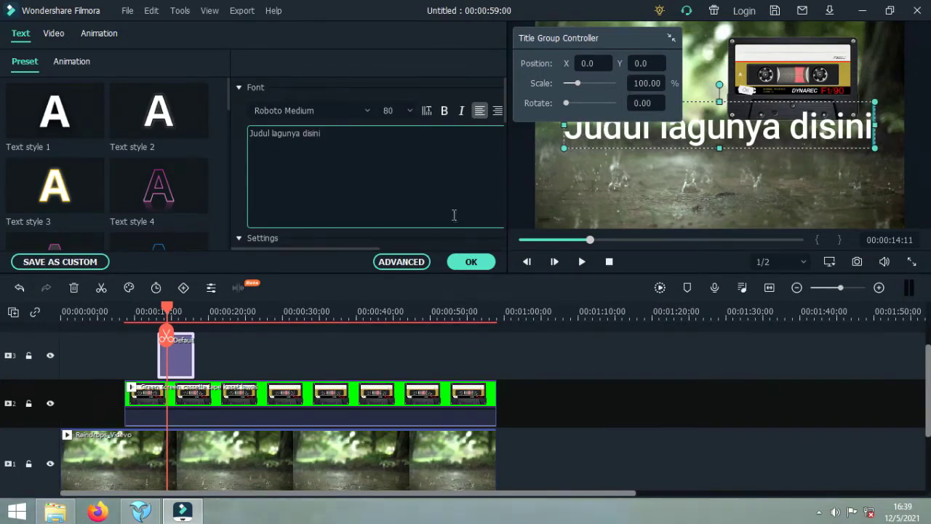
click(466, 263)
Step: Shrink the title to about half its width and open its customization settings in the advanced text editor
drag(879, 149, 777, 140)
double_click(721, 141)
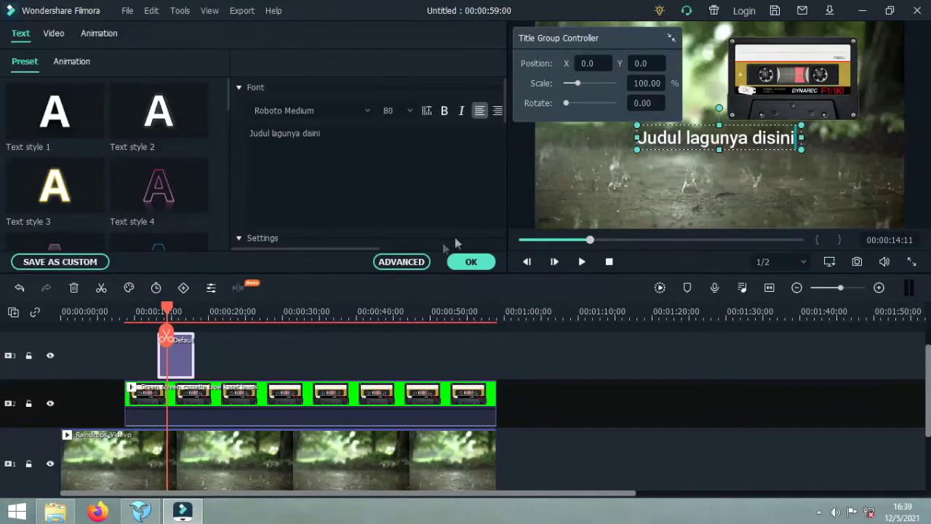
click(402, 262)
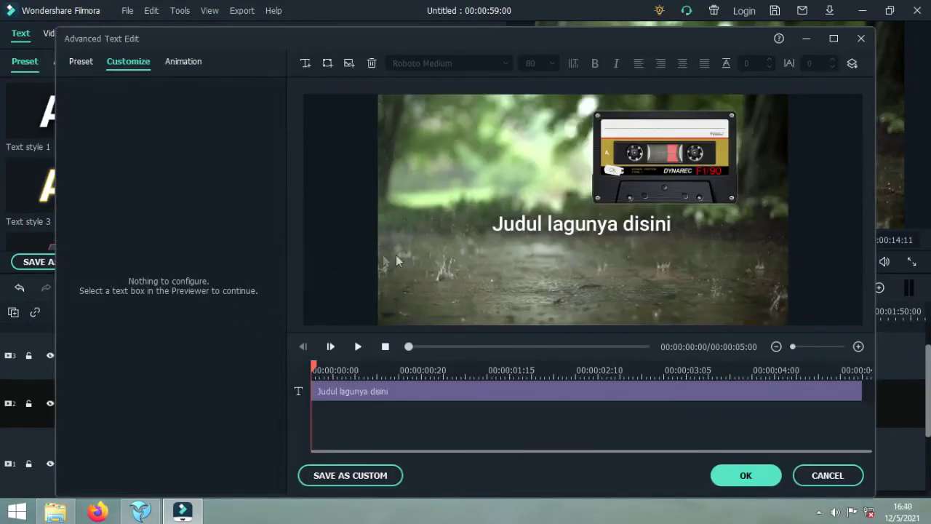
click(80, 63)
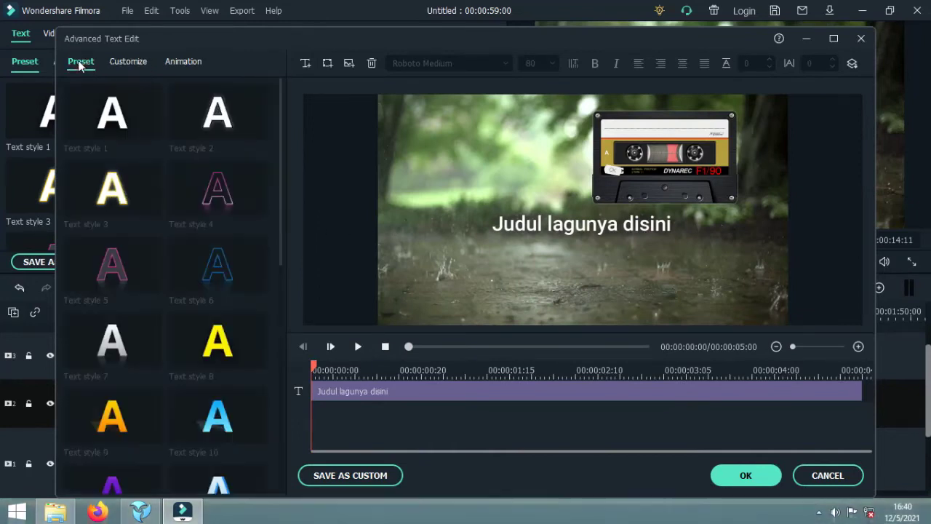
click(128, 61)
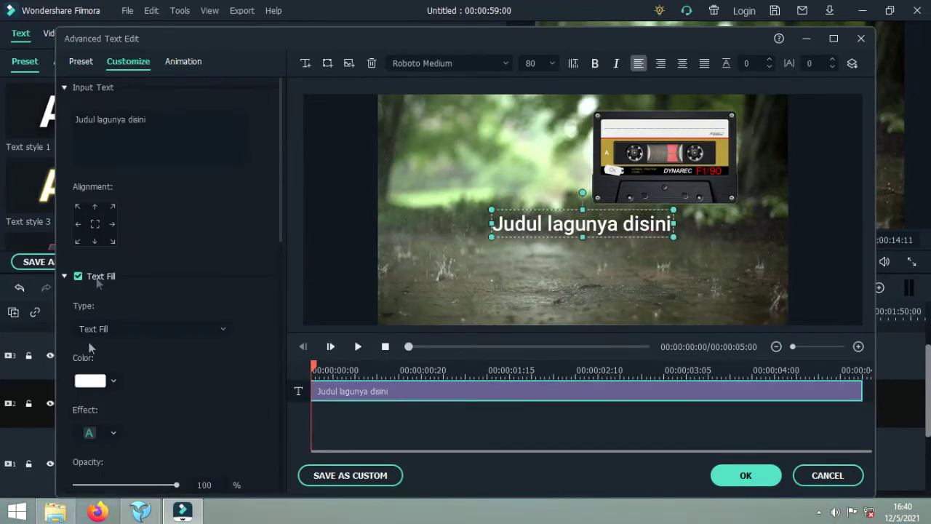
Step: Set the title's text fill to the custom dark grey #6c6c6c
click(113, 381)
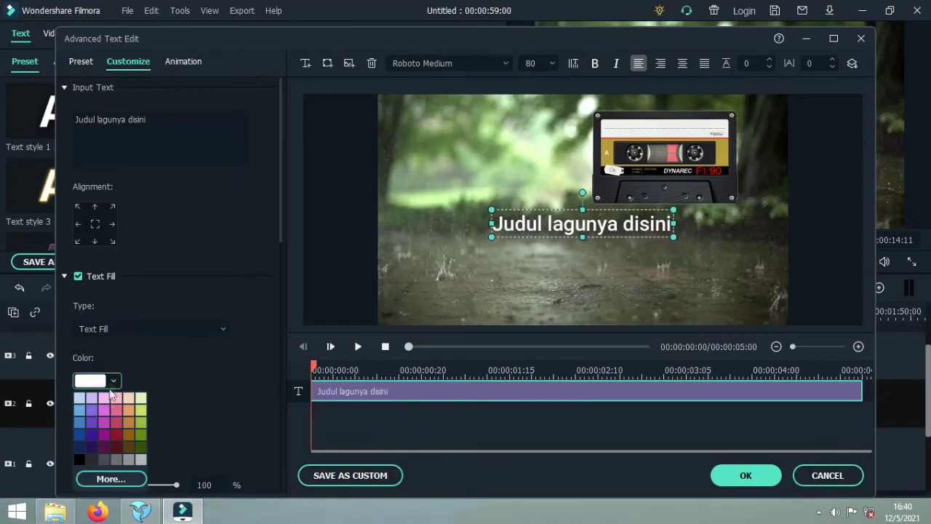
click(110, 478)
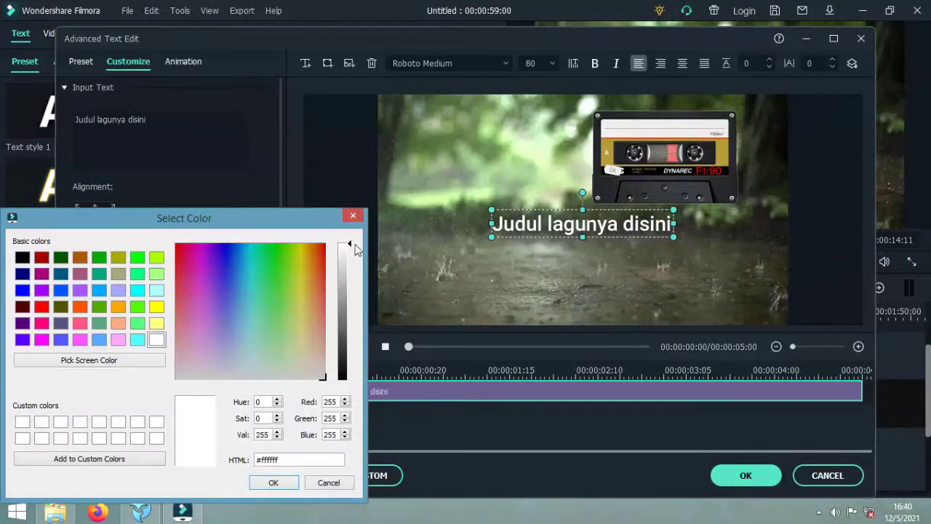
drag(348, 246, 344, 326)
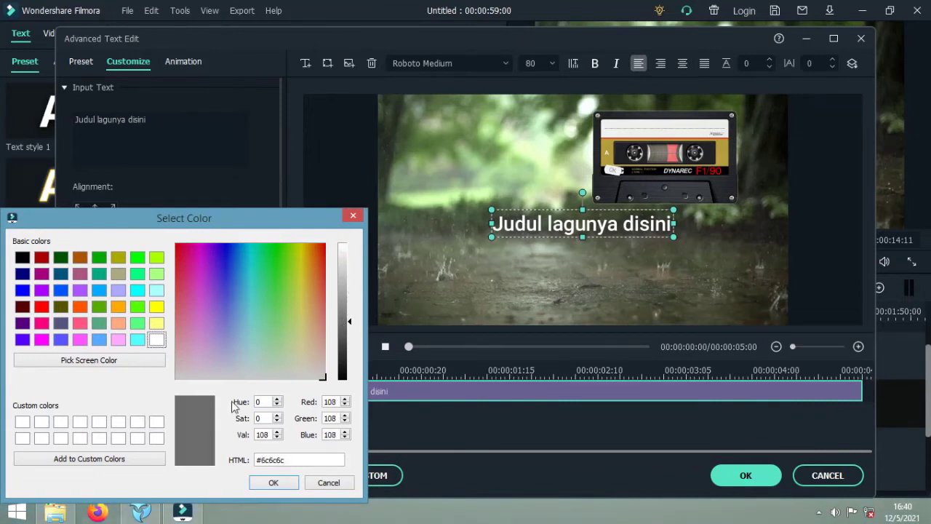
click(269, 483)
Step: Fit the title onto the cassette's white label and set its font to Roboto Condensed Italic, size 62
drag(592, 227, 649, 128)
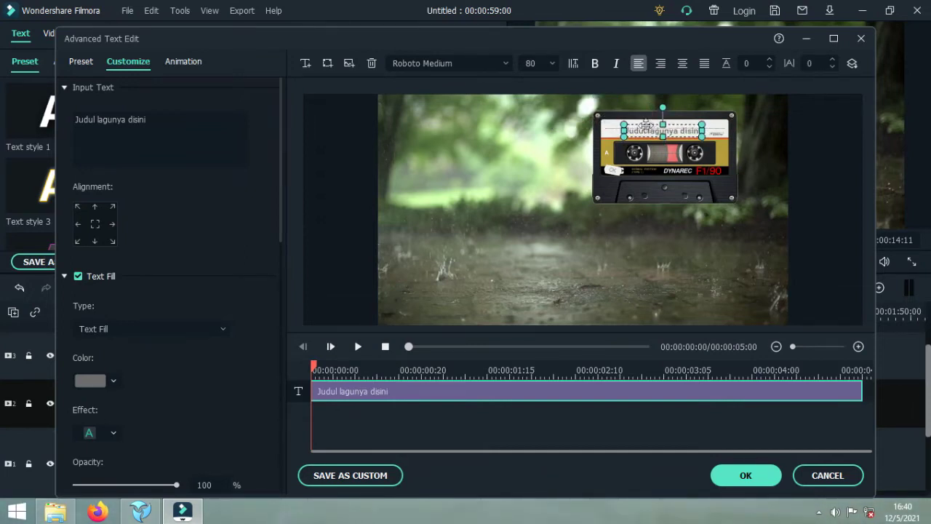
click(503, 63)
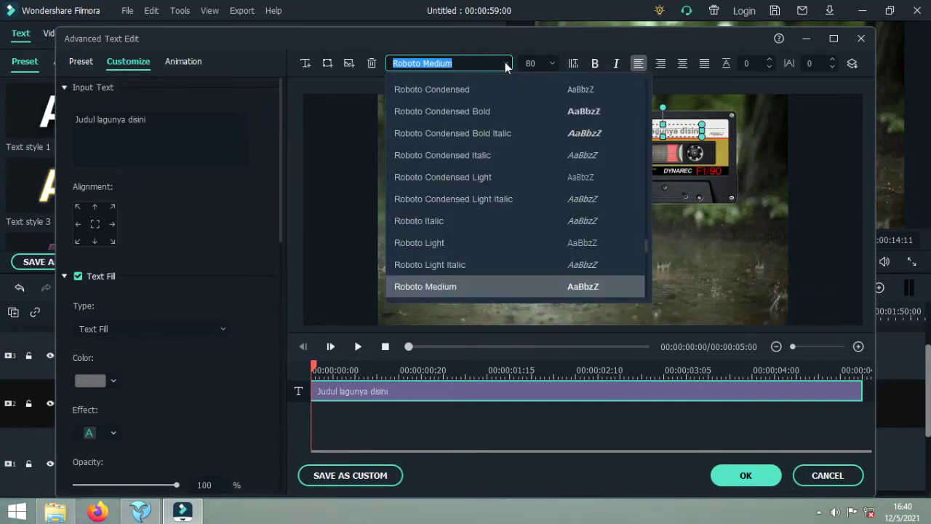
click(504, 155)
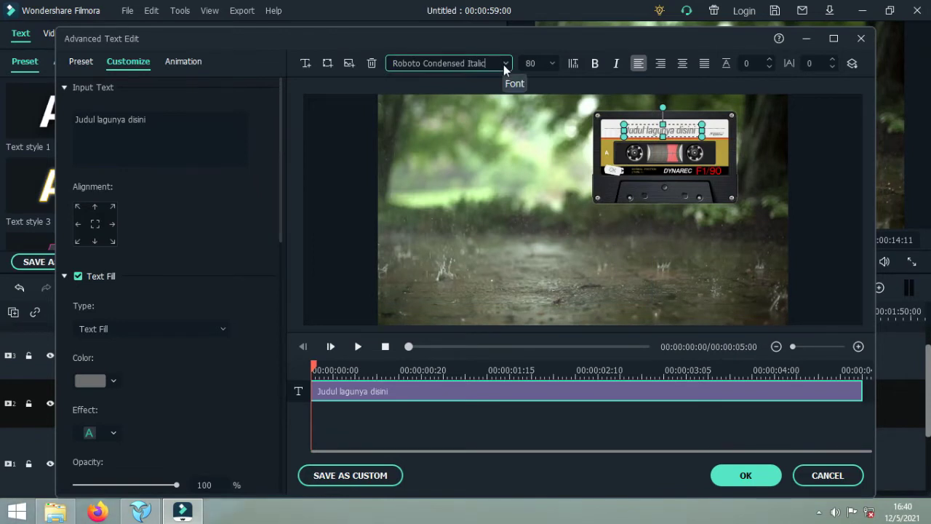
click(549, 63)
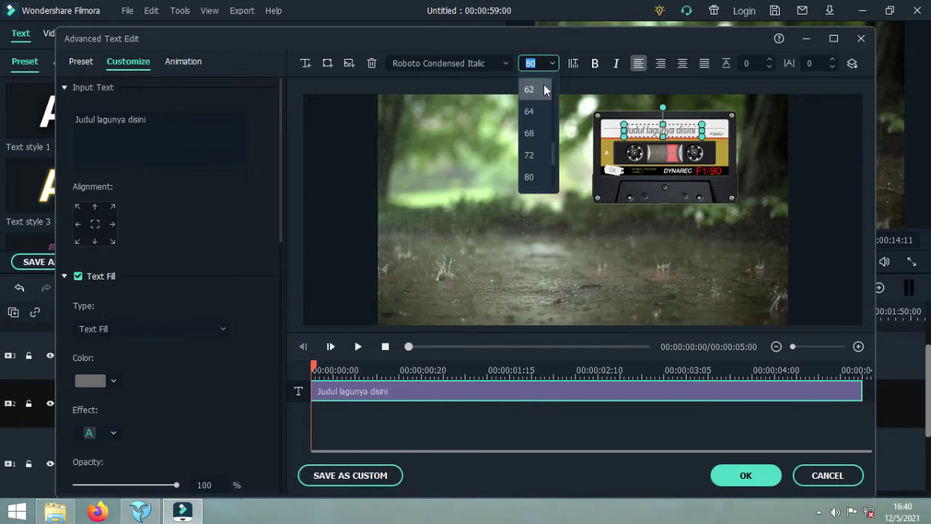
click(544, 87)
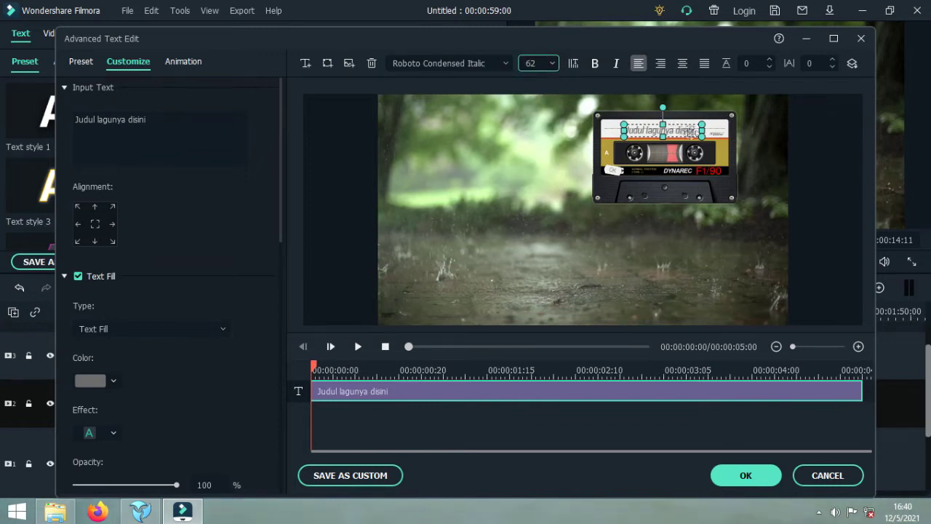
Step: Shrink the title slightly within the cassette label and apply the text edits
drag(702, 137, 665, 131)
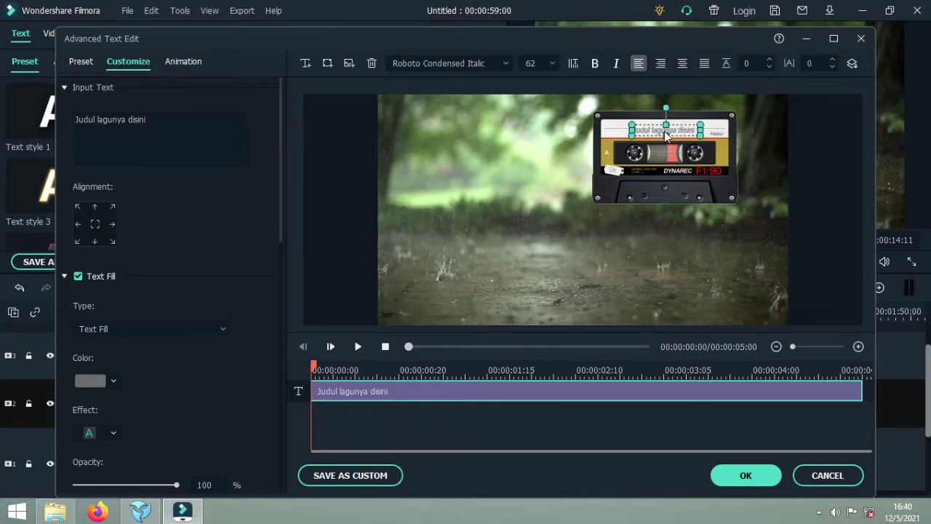
click(539, 173)
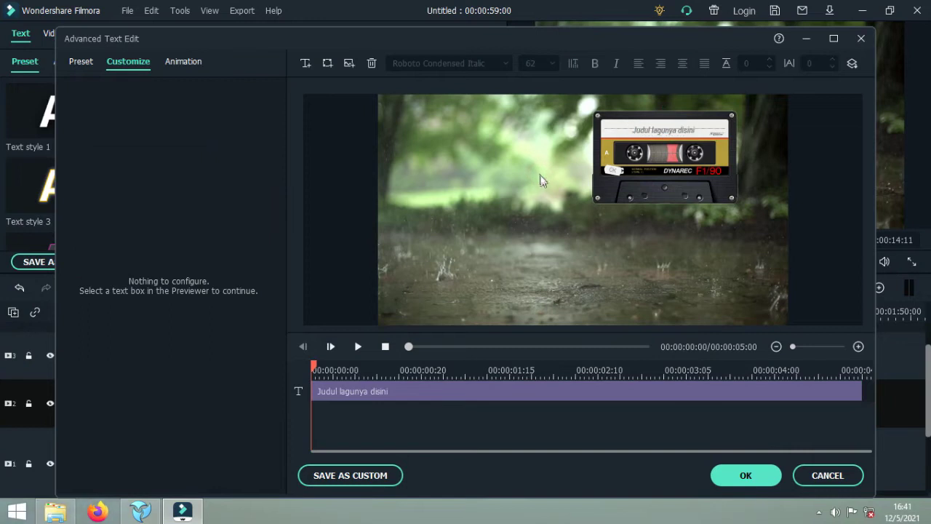
drag(542, 38, 510, 37)
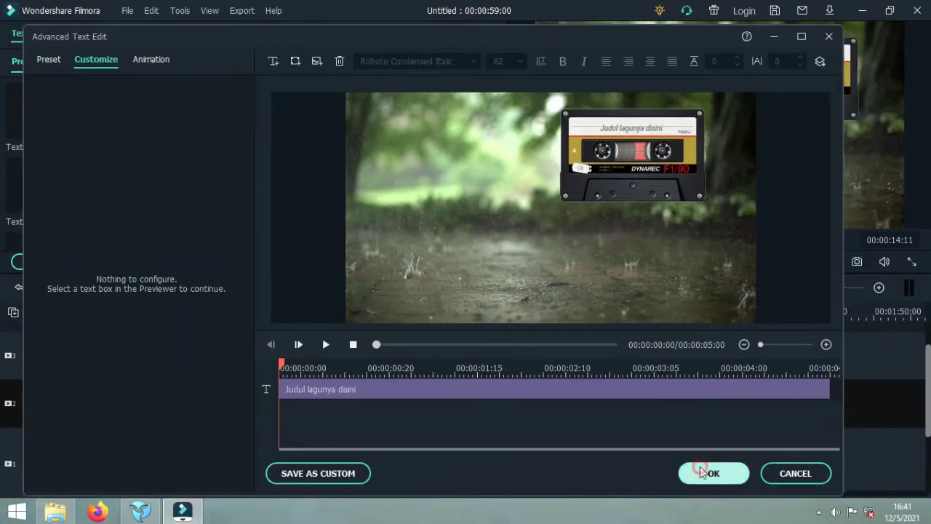
click(700, 467)
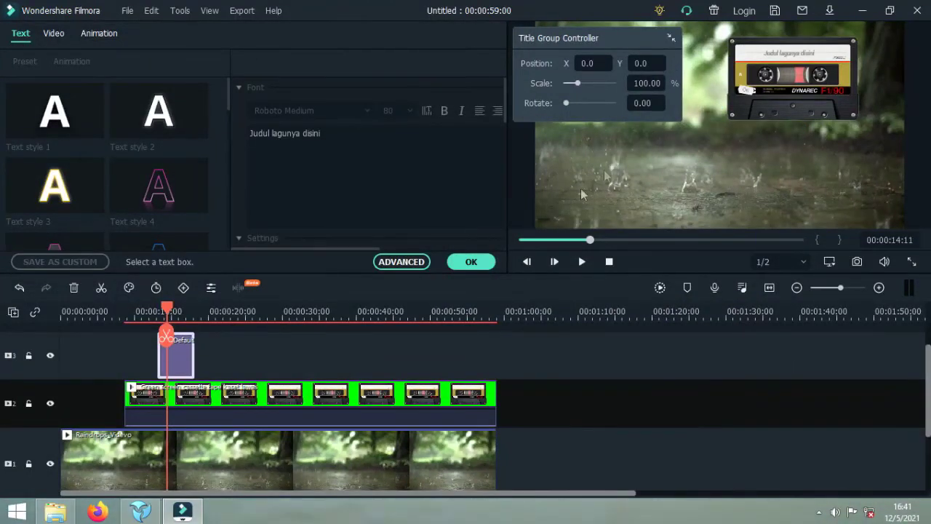
click(470, 263)
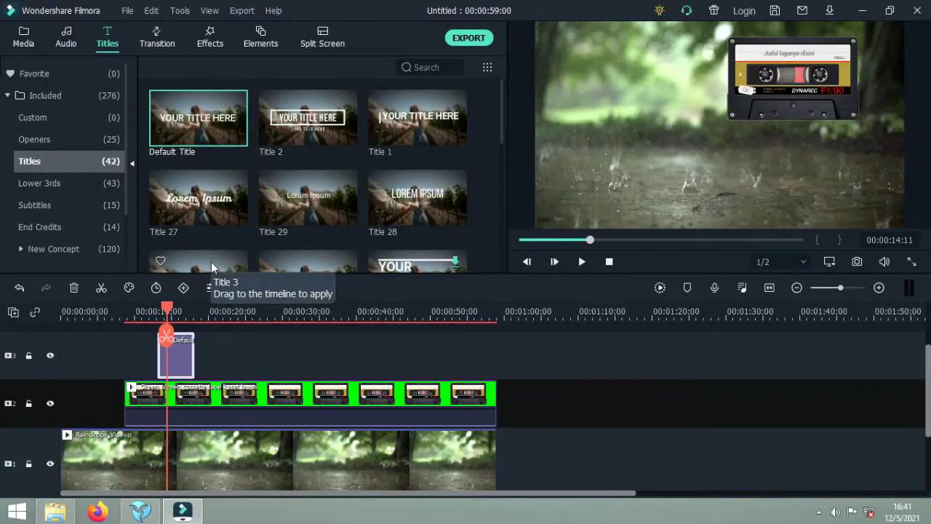
Step: Browse the title presets and preview Title 41, Title 29 and Title 27
click(49, 160)
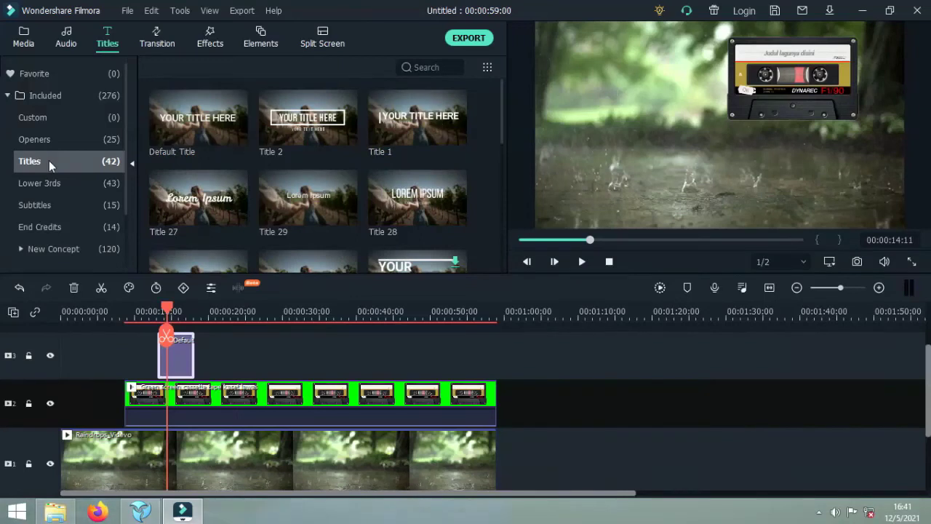
scroll(502, 156, down, 2)
mouse_move(502, 157)
mouse_down()
mouse_move(502, 195)
mouse_move(504, 174)
mouse_up()
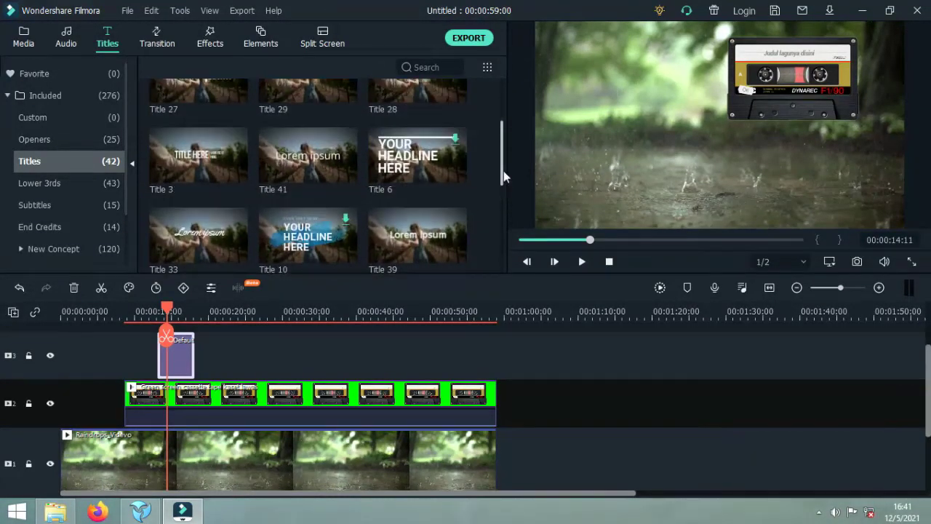
click(308, 156)
scroll(308, 155, up, 3)
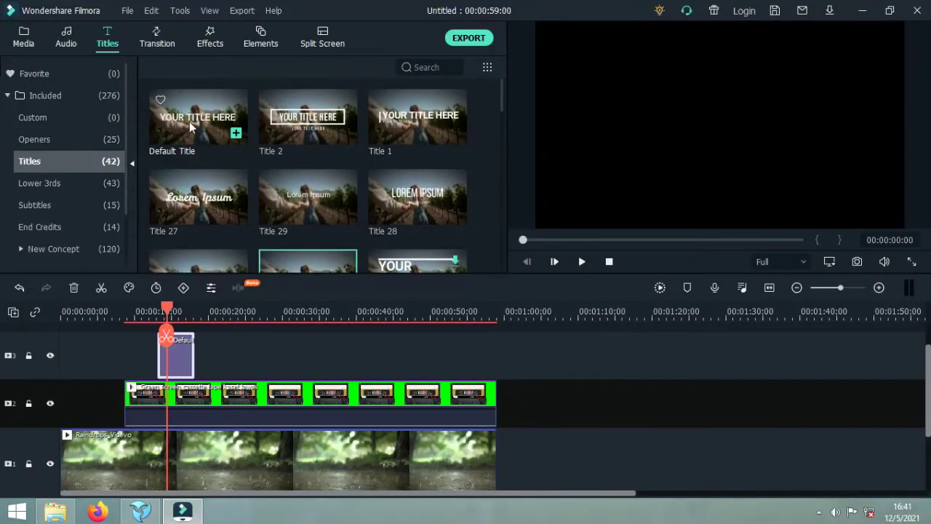
click(318, 208)
click(195, 203)
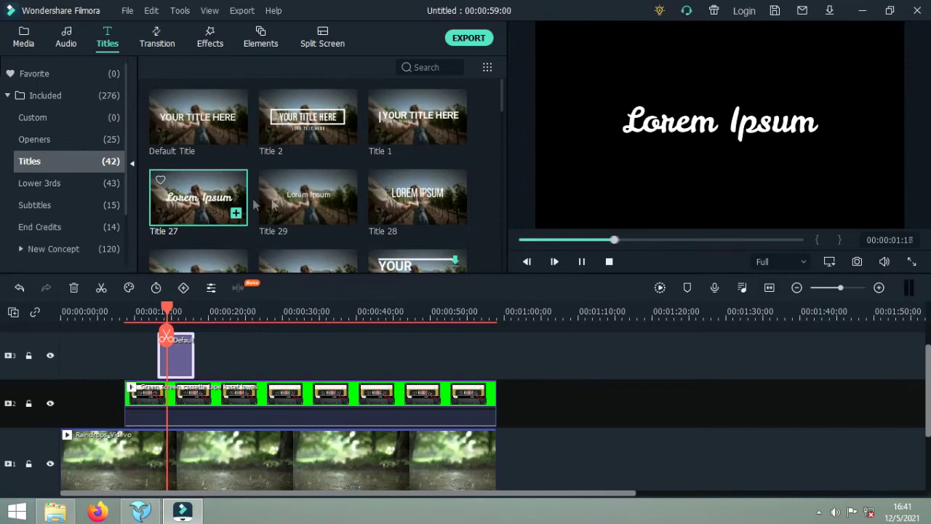
Step: Add a new video track above the existing ones and place the Title 29 preset on it
click(300, 205)
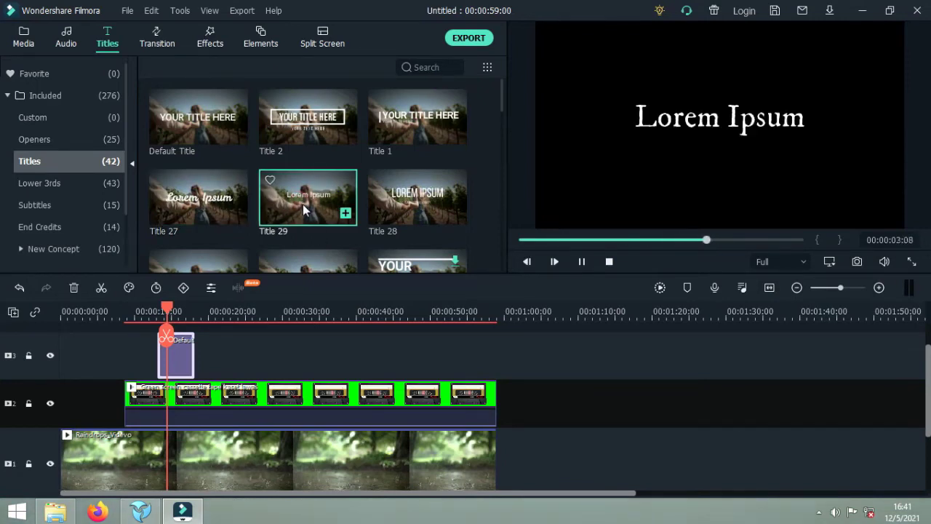
click(94, 367)
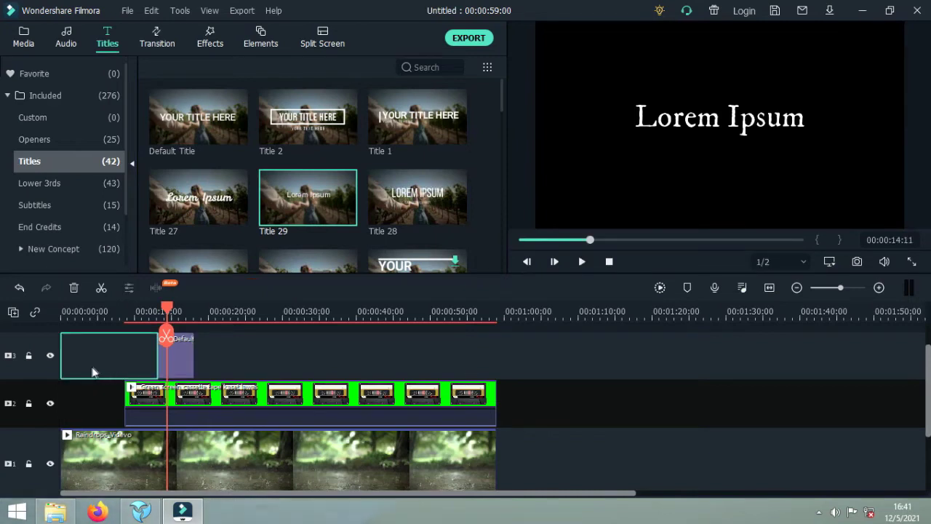
right_click(101, 364)
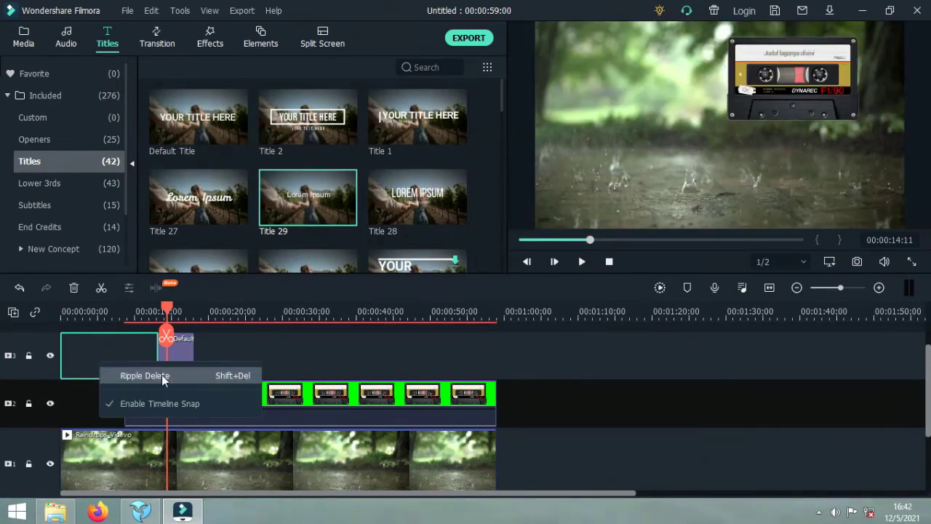
click(14, 312)
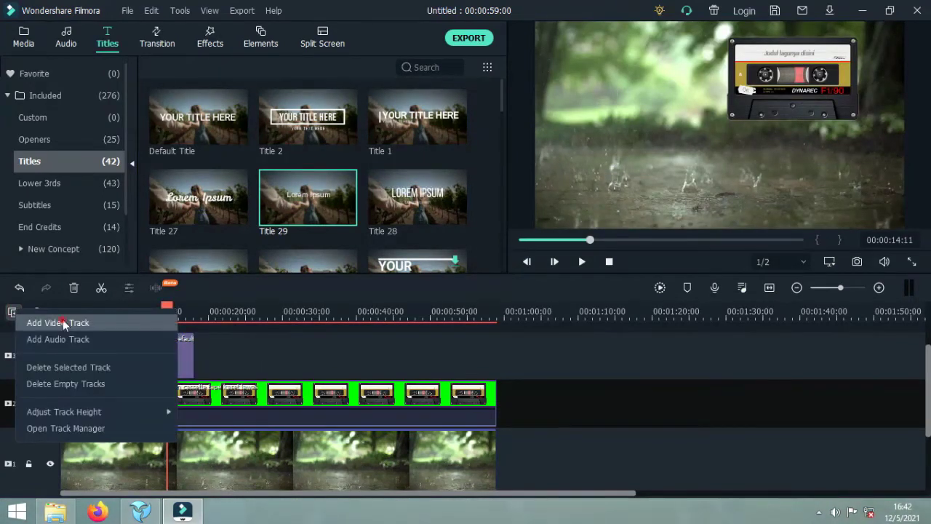
click(62, 321)
click(191, 351)
drag(300, 198, 138, 371)
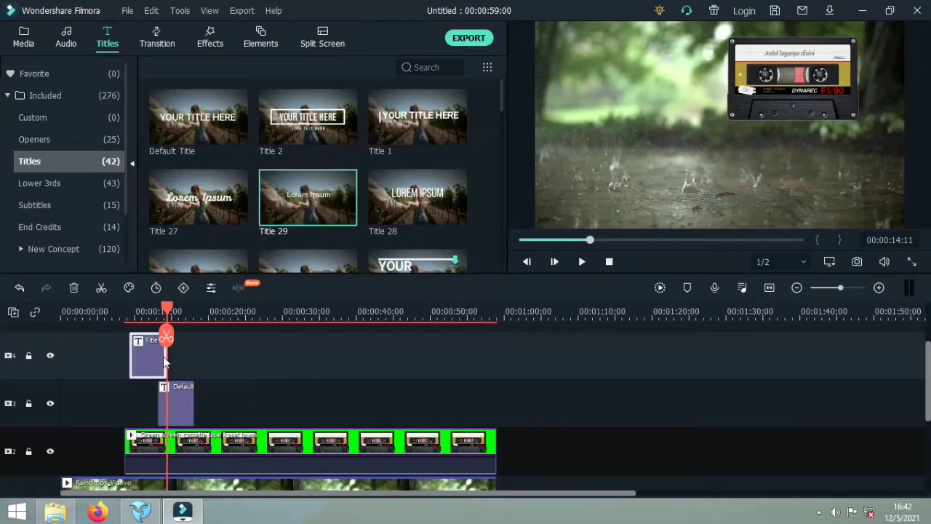
Step: Lengthen Title 29 to about 13 seconds starting near 12 seconds, and stretch the Default Title to match the cassette clip's full length
drag(167, 355, 225, 355)
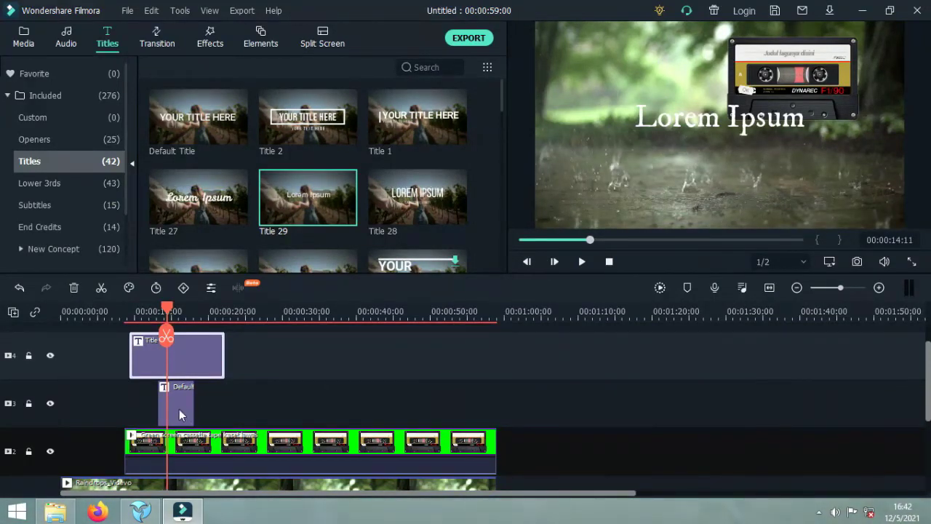
drag(180, 415, 497, 406)
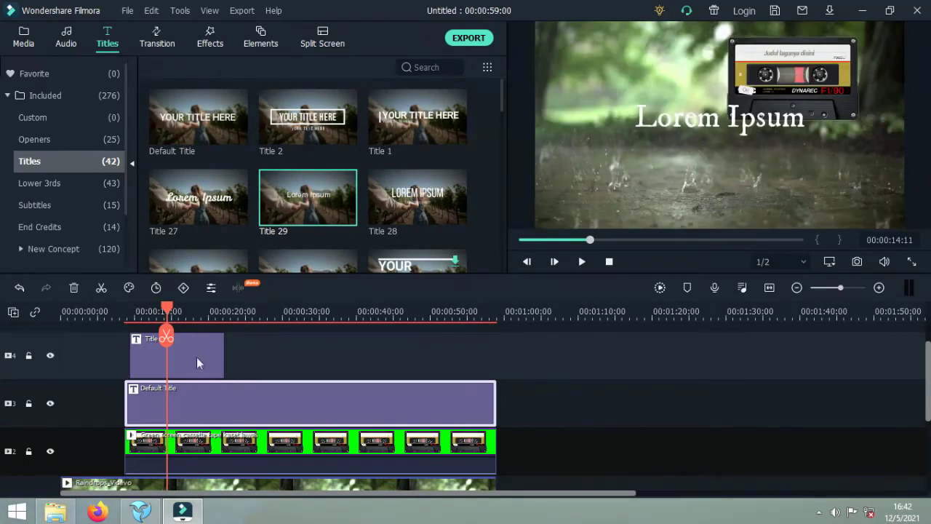
drag(184, 355, 204, 353)
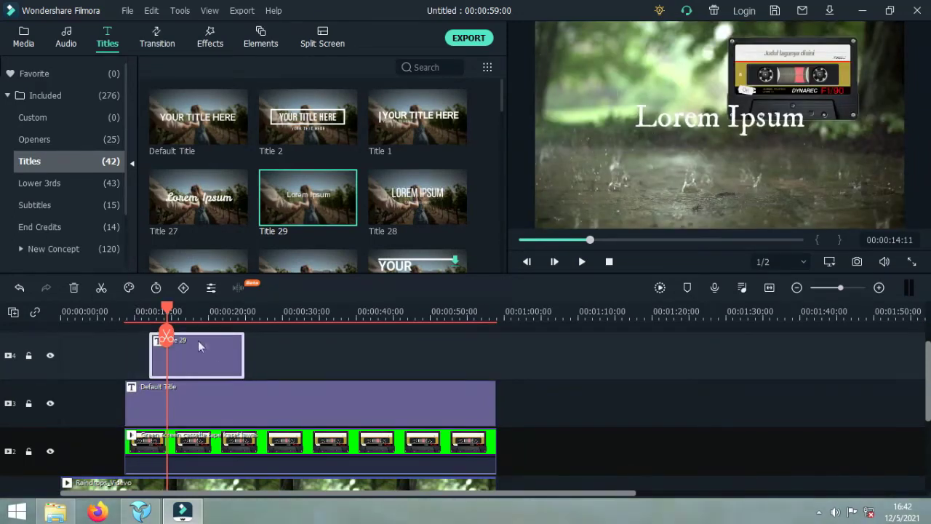
Step: Replace Title 29's text with "Tulis Teks Lyrik Lagu pertama disini" and apply the text edit
double_click(732, 119)
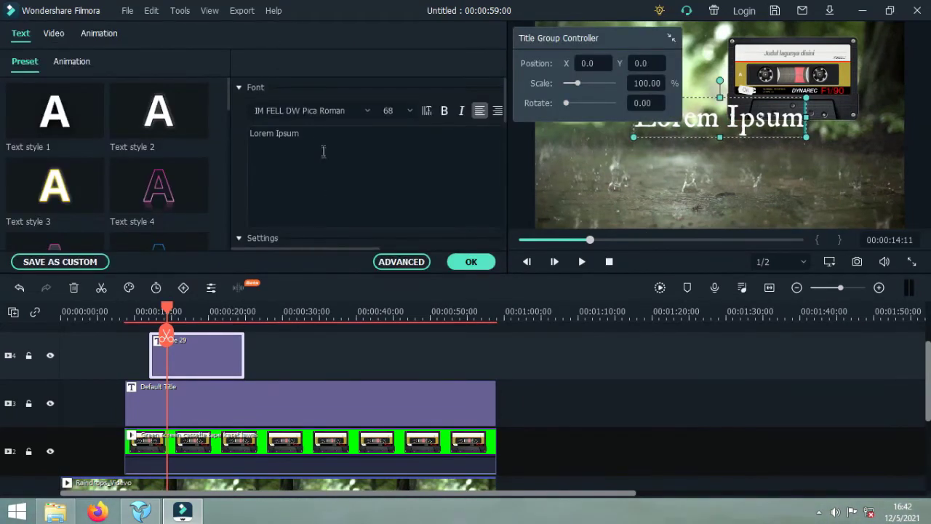
click(313, 140)
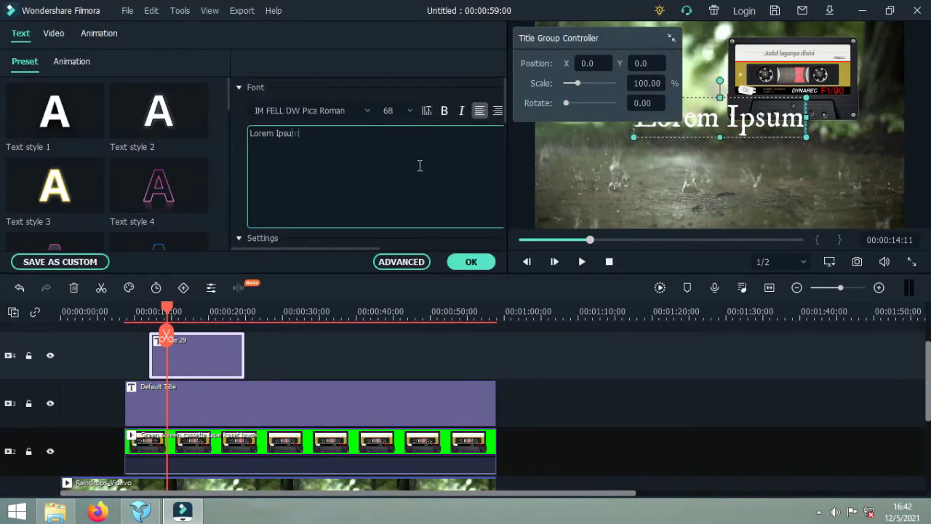
key(BackSpace)
key(BackSpace)
key(BackSpace)
key(BackSpace)
key(BackSpace)
key(BackSpace)
key(BackSpace)
key(BackSpace)
key(BackSpace)
key(BackSpace)
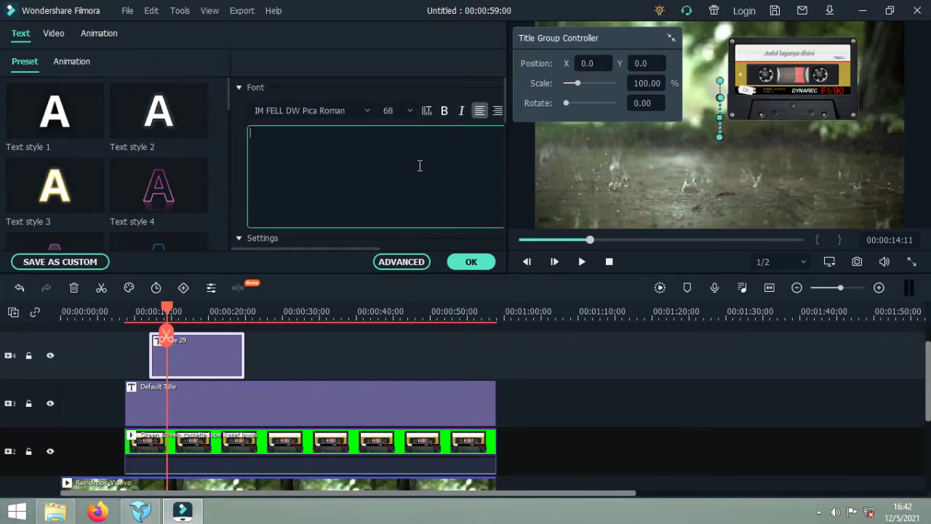
text(Tulis)
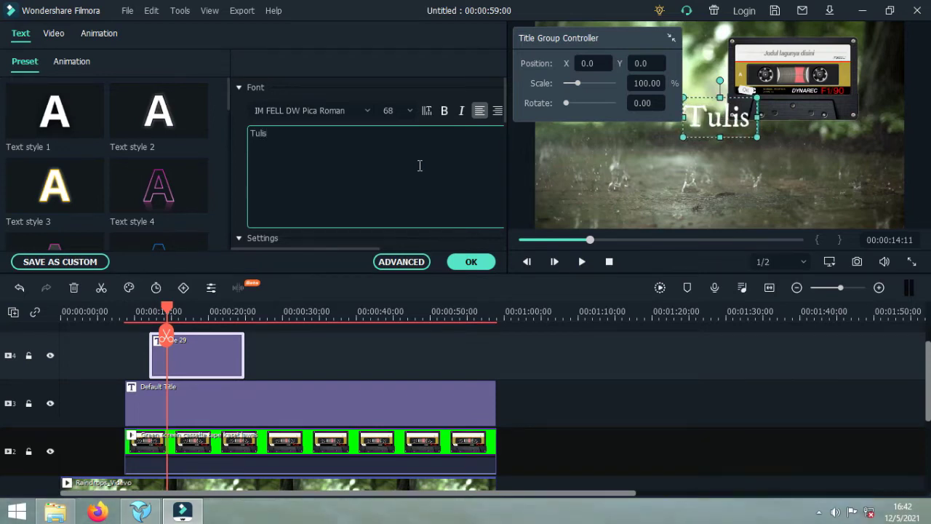
text( Te)
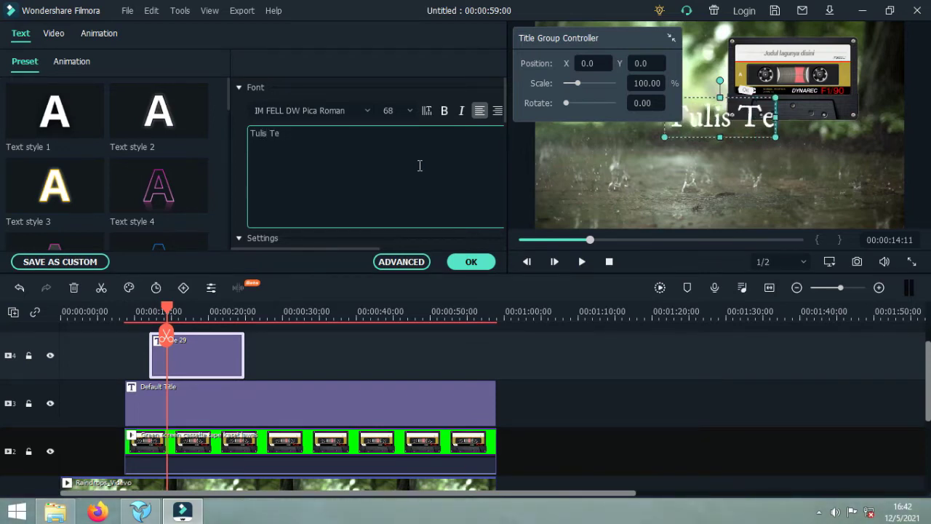
text(ks)
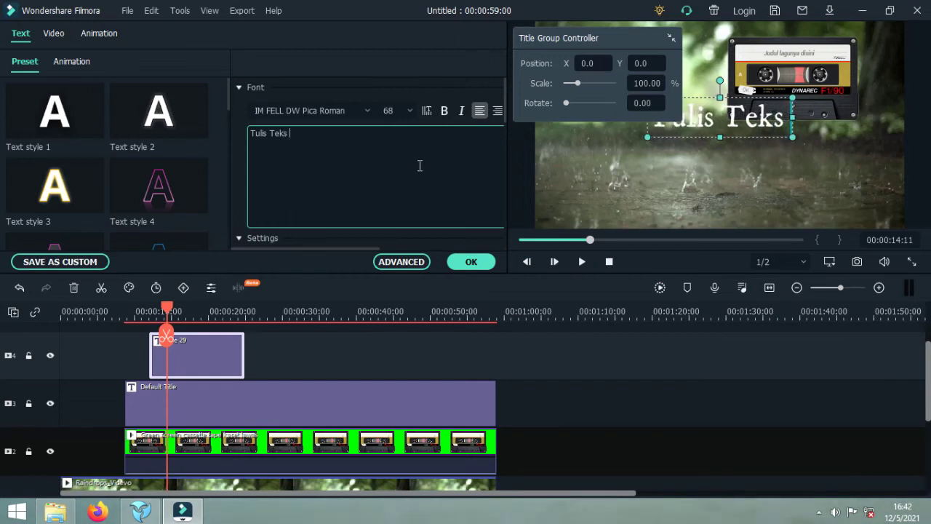
text( Ly)
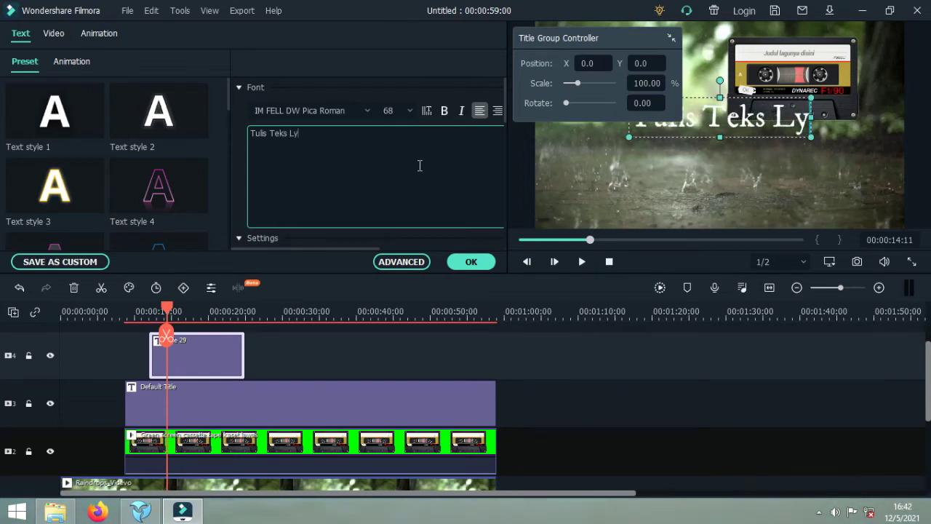
text(rik Lagu)
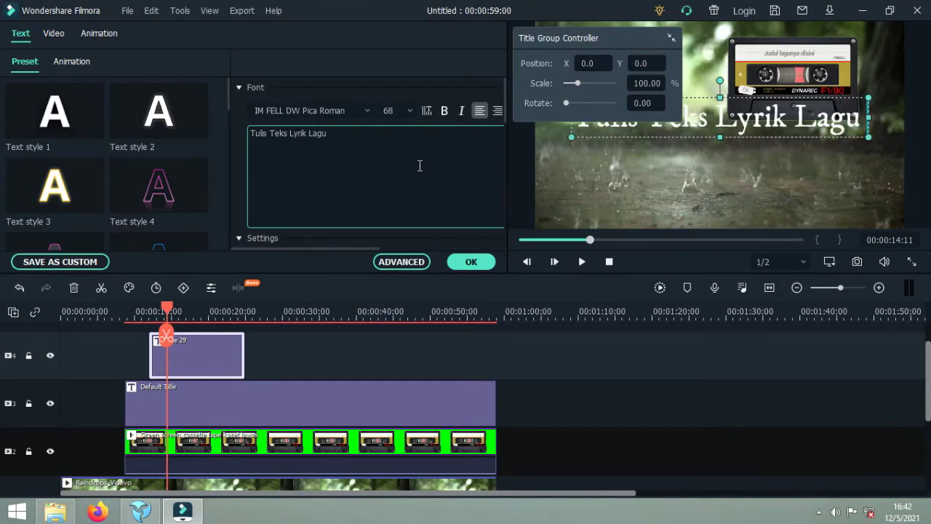
text( pe)
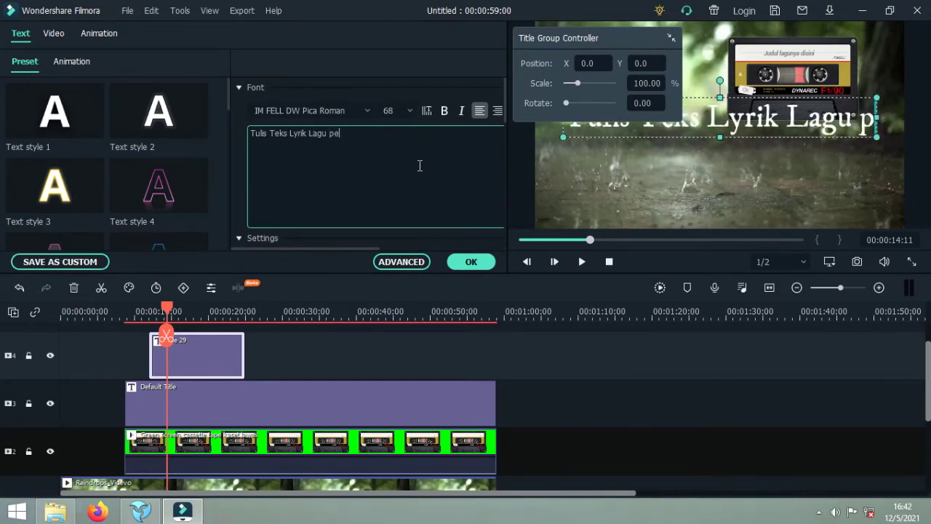
text(rtama disini)
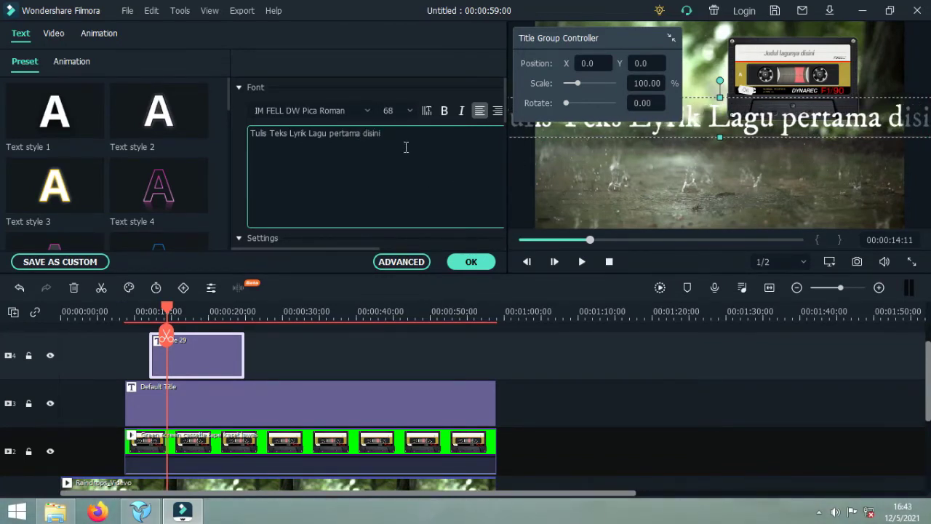
click(710, 125)
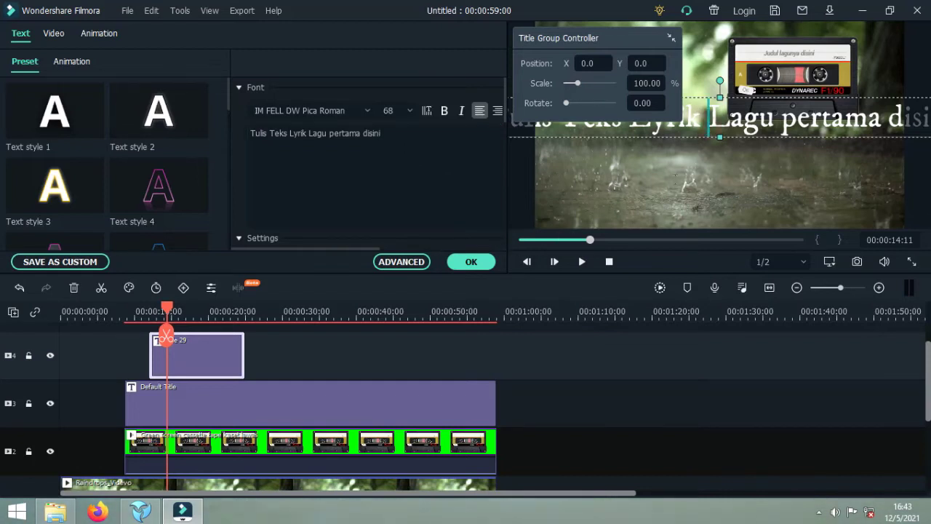
click(474, 262)
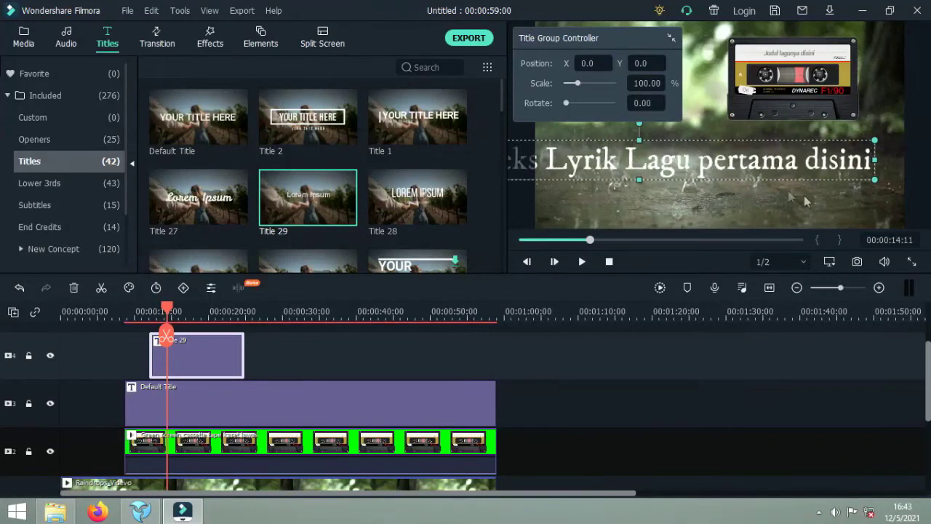
Step: Shrink the lyric title to fit within the frame's width and center it below the cassette
drag(873, 179, 728, 167)
drag(624, 148, 748, 150)
drag(881, 167, 833, 161)
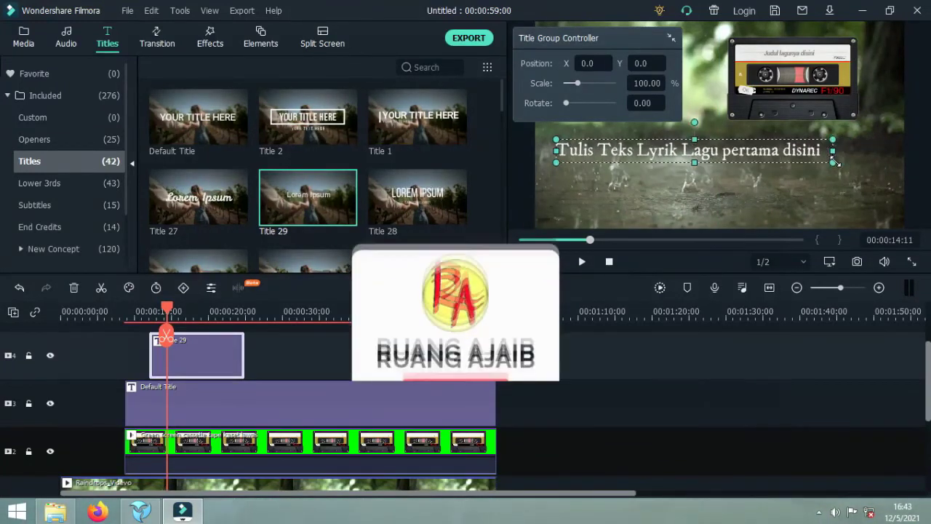
drag(726, 152, 722, 166)
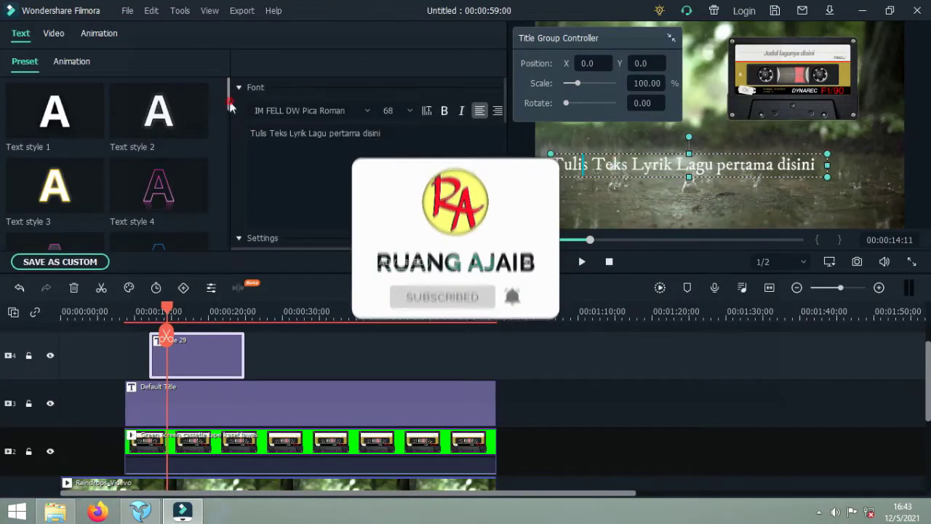
Step: Try Text styles 6, 10 and 12 on the lyric title, and apply the white preset with a dark blue outline
drag(227, 98, 230, 141)
scroll(218, 135, up, 1)
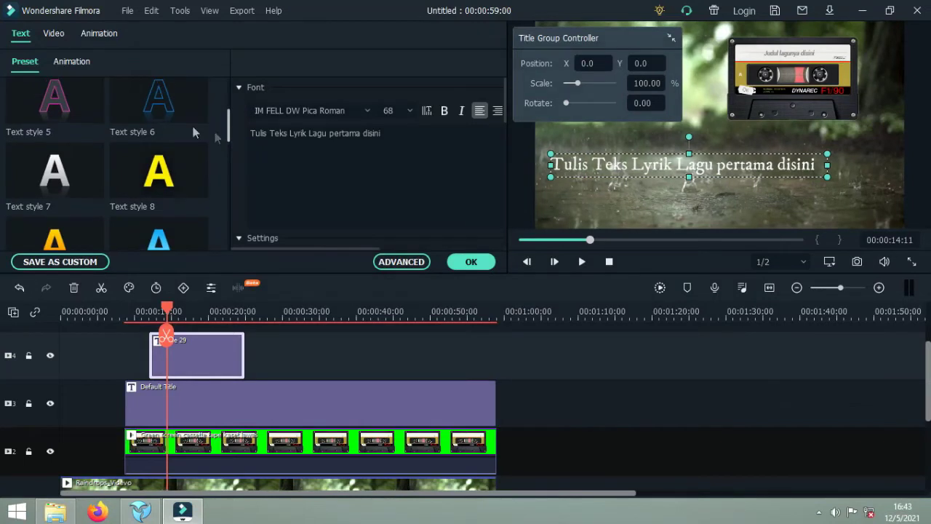
click(182, 104)
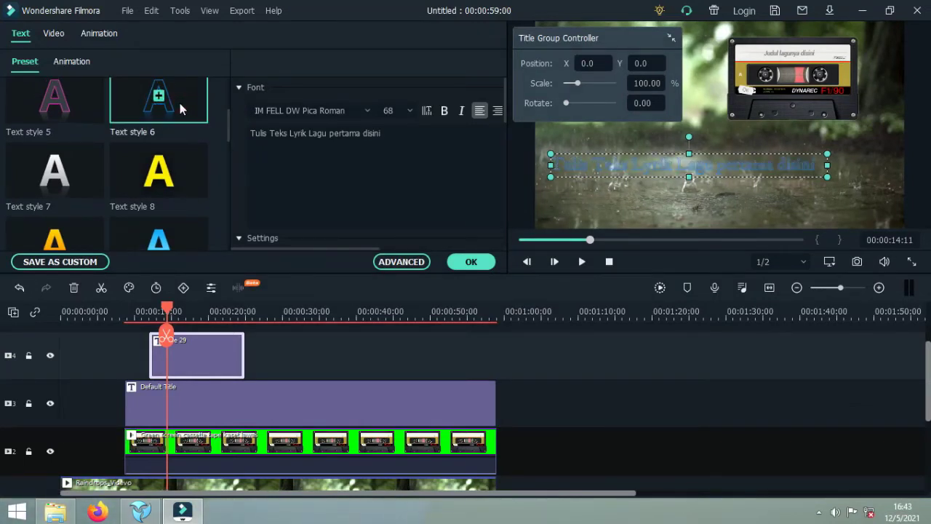
click(159, 236)
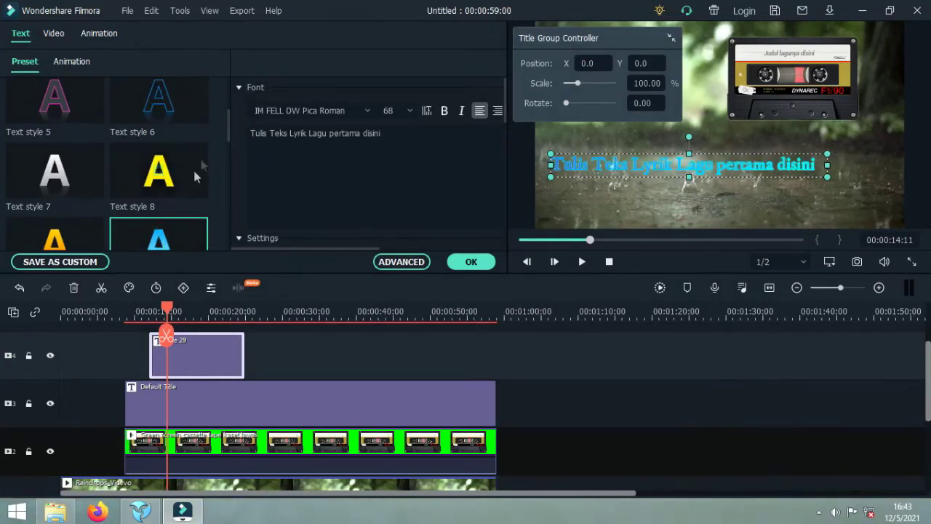
drag(230, 129, 229, 160)
click(165, 157)
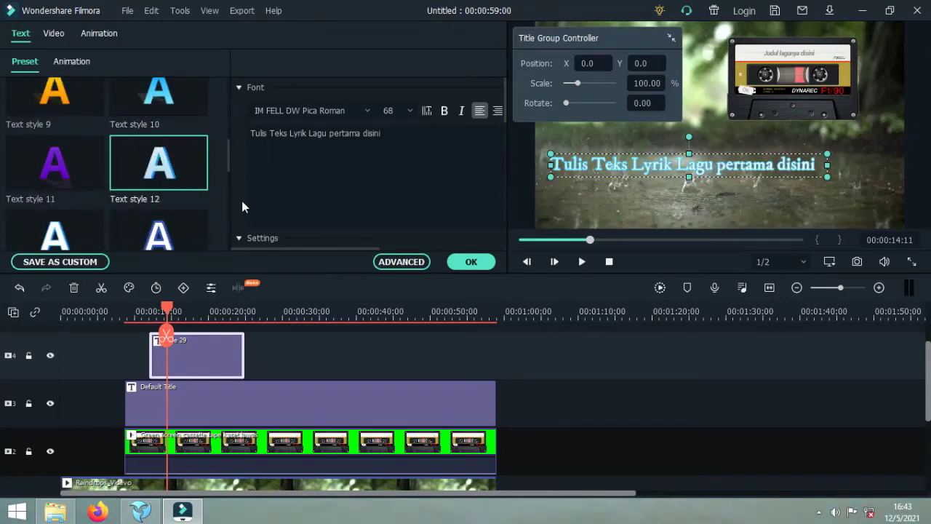
click(177, 235)
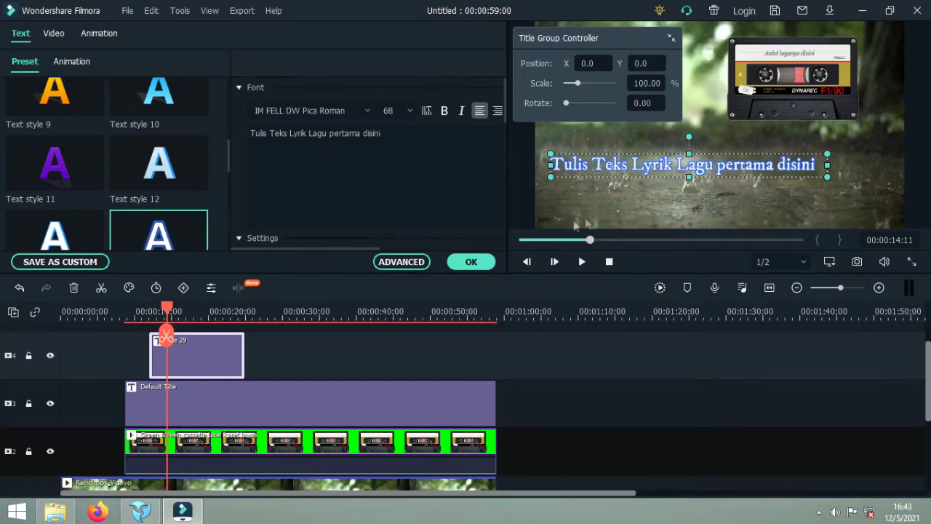
drag(668, 164, 669, 167)
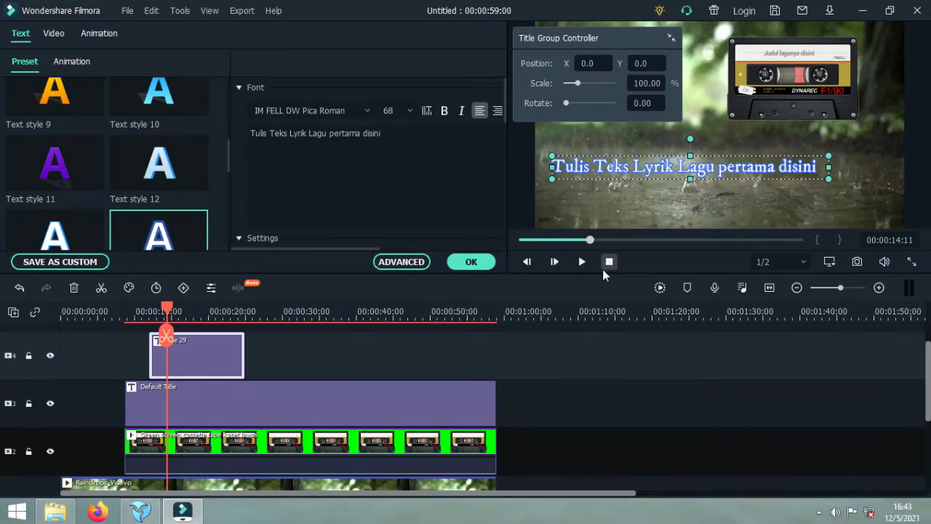
Step: Add another empty video track above the lyric title's track
click(94, 352)
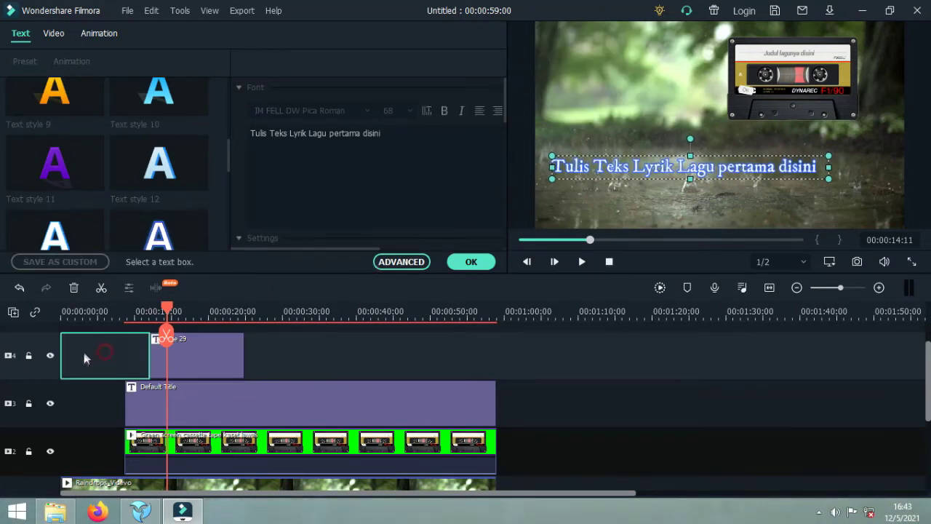
click(13, 312)
click(55, 327)
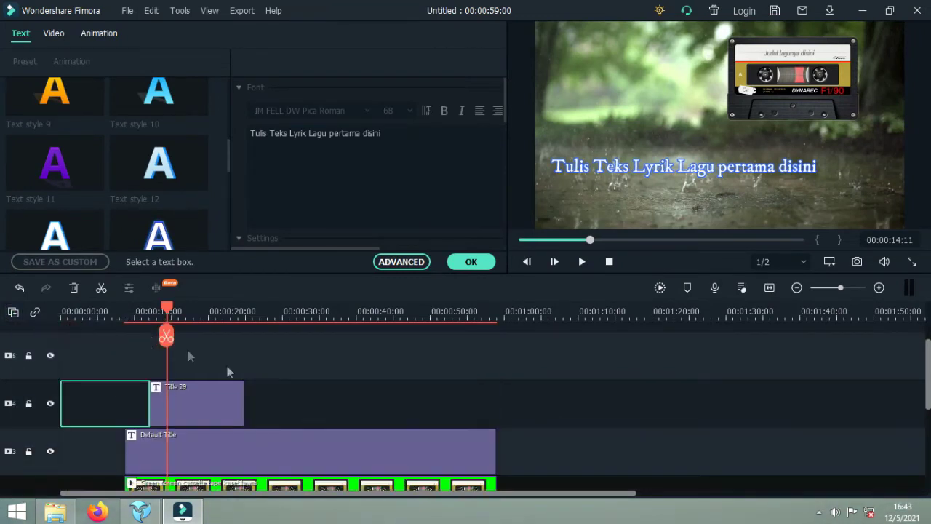
Step: Copy the Title 29 lyric clip and paste it onto the empty top track at 00:00:22:14
click(219, 394)
right_click(212, 410)
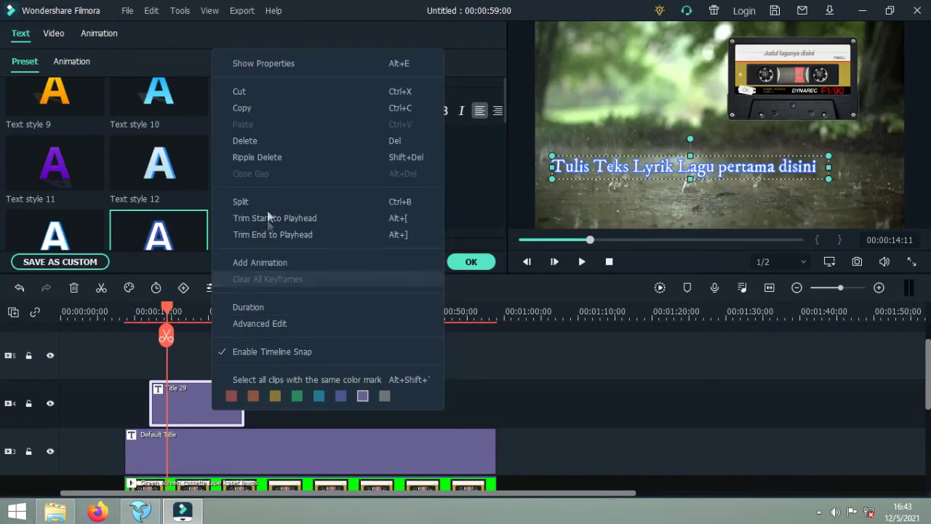
click(268, 109)
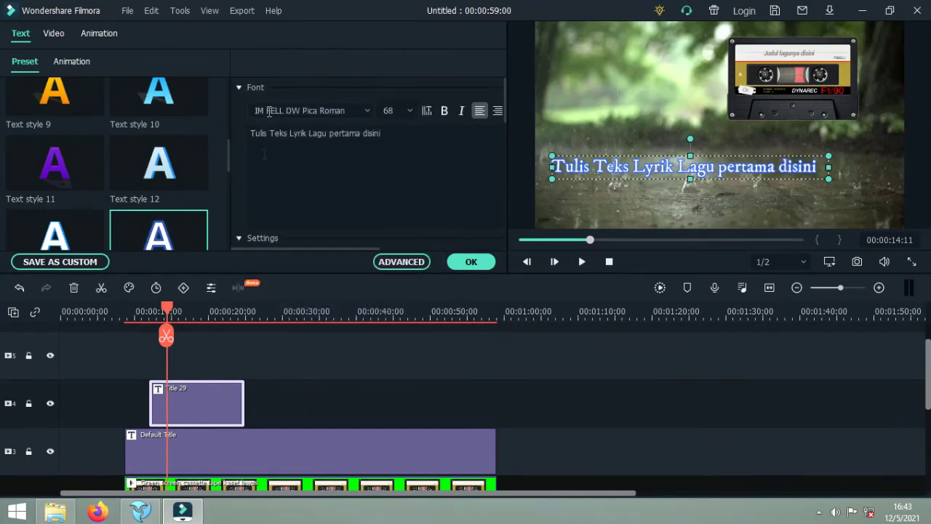
click(203, 336)
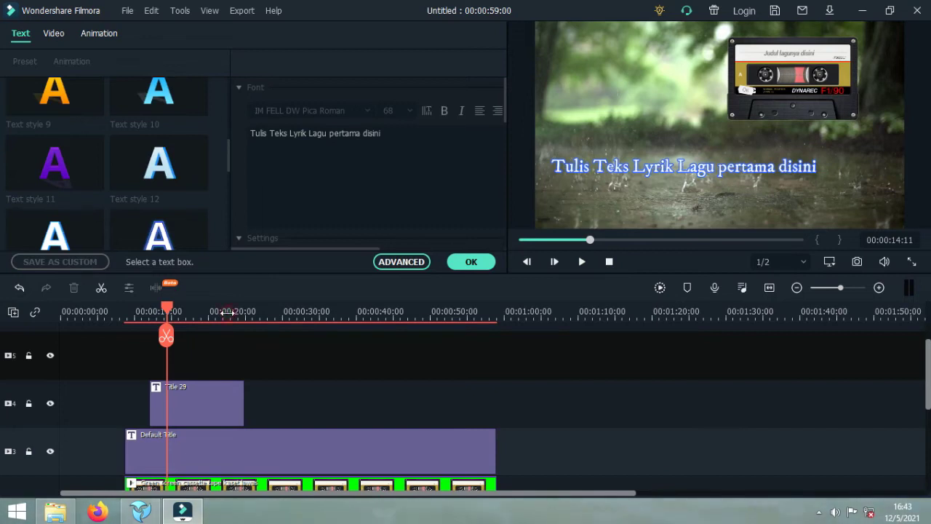
click(226, 358)
right_click(249, 356)
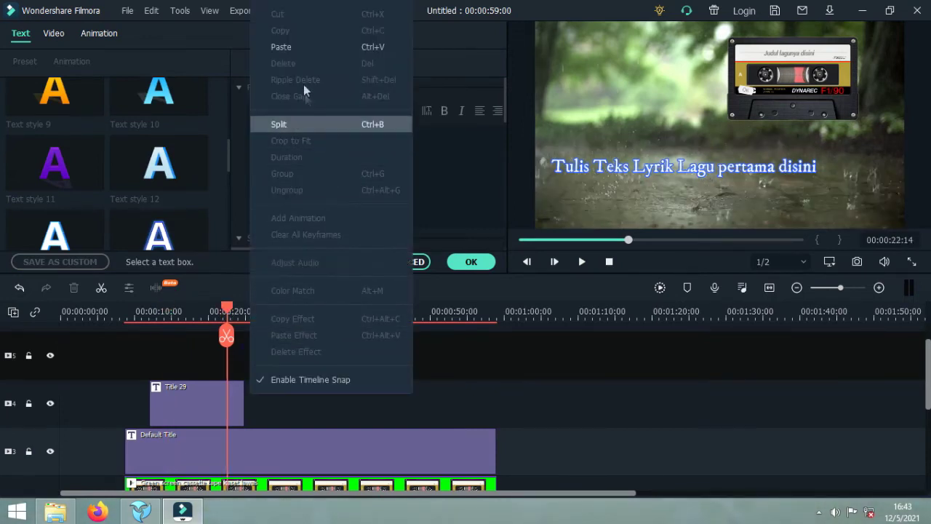
click(301, 47)
click(279, 362)
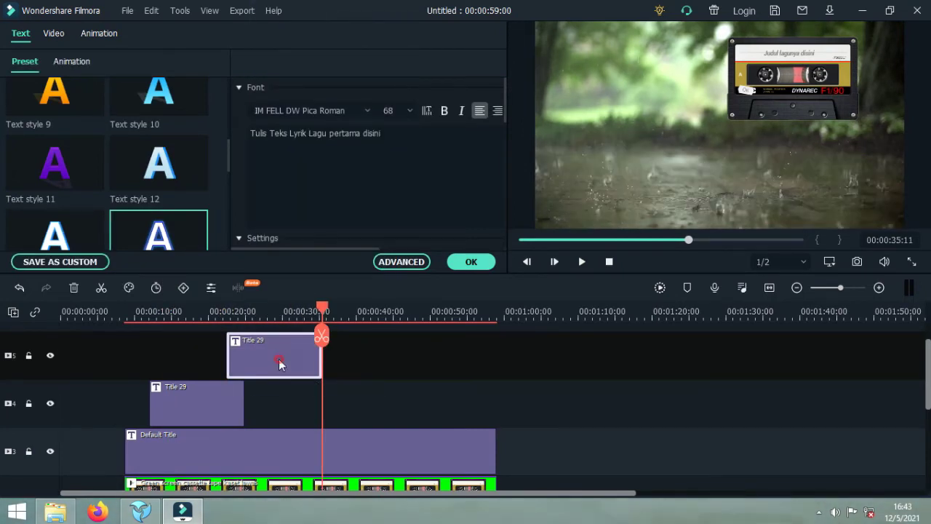
Step: Reposition the pasted lyric title on the top track to the lower-right part of the video frame, clear of the first lyric line
click(276, 308)
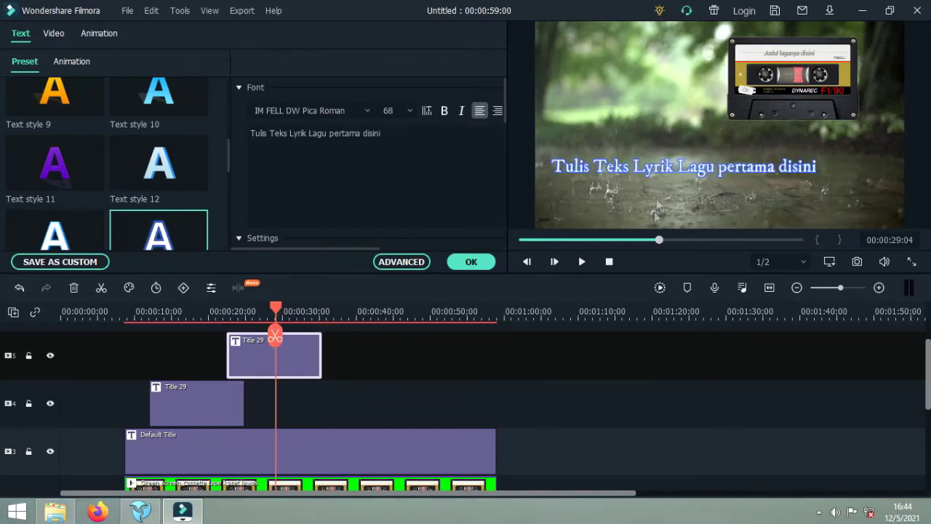
click(663, 171)
drag(681, 177, 736, 205)
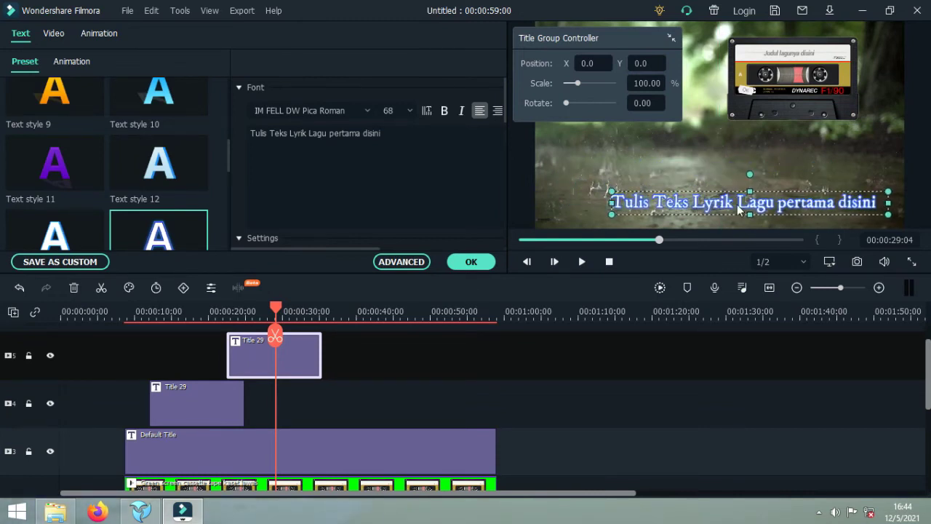
click(182, 314)
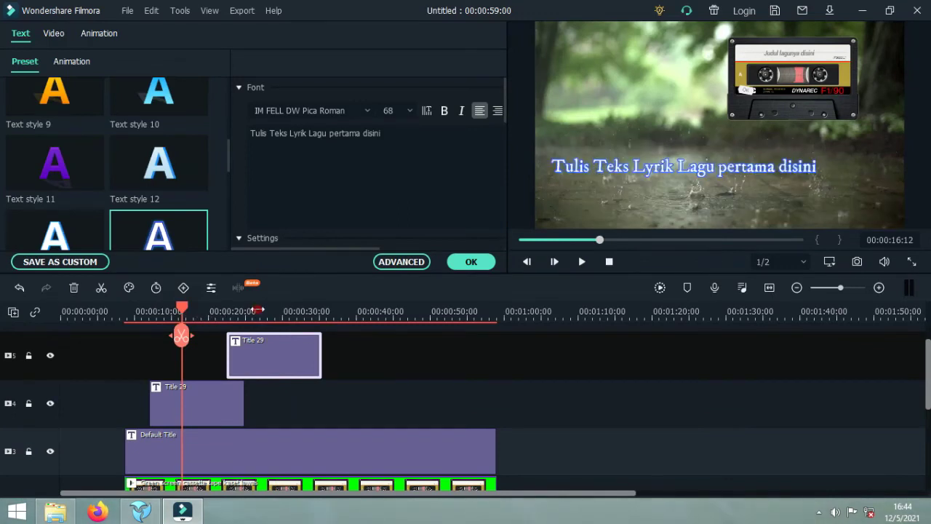
click(257, 311)
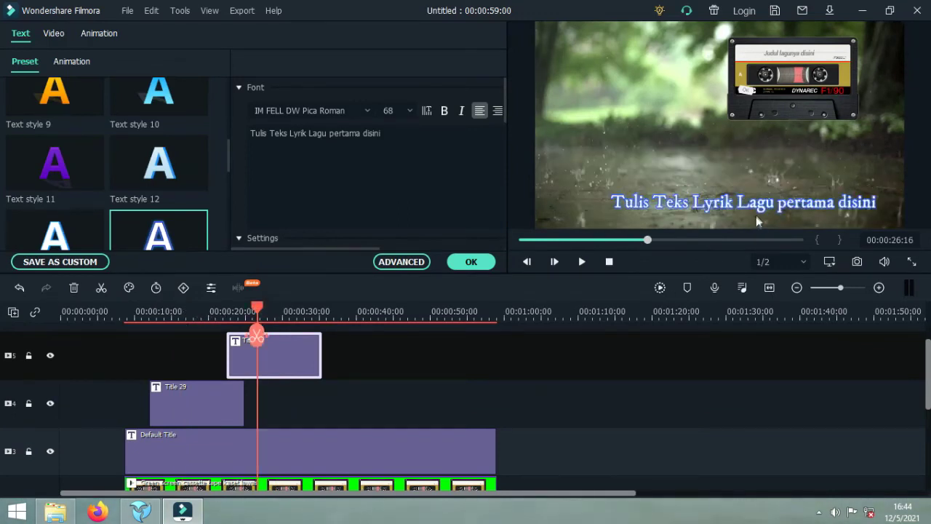
Step: Replace "pertama" with "kedua" in the top track's lyric title so it reads "Tulis Teks Lyrik Lagu kedua disini"
click(745, 205)
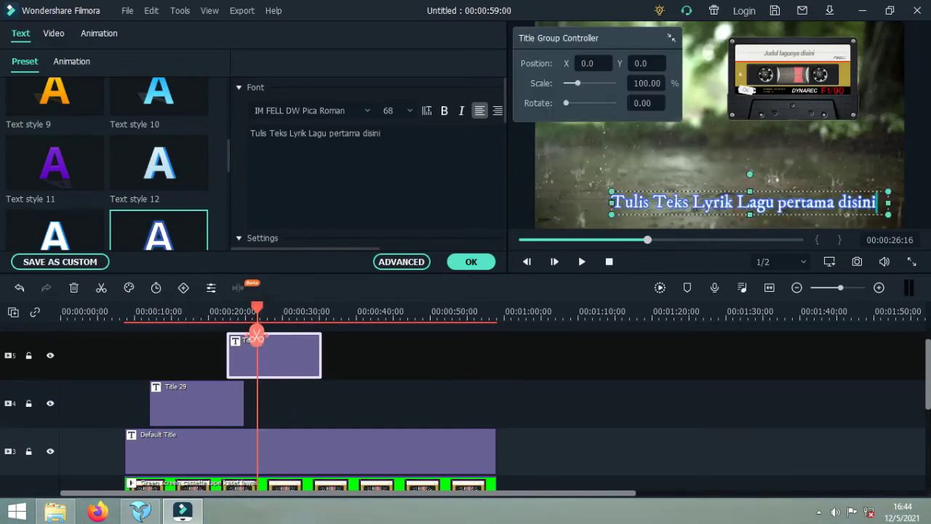
click(359, 134)
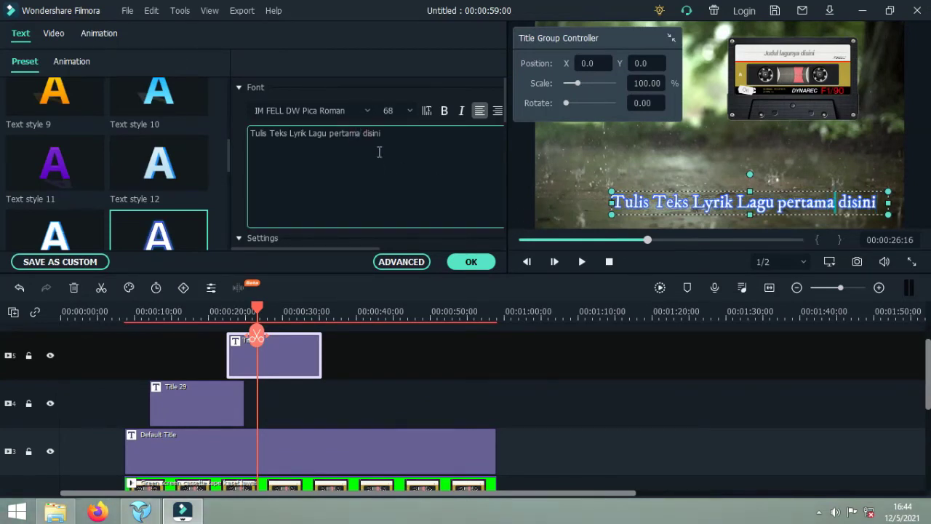
key(BackSpace)
key(BackSpace)
key(BackSpace)
key(BackSpace)
key(BackSpace)
key(BackSpace)
key(BackSpace)
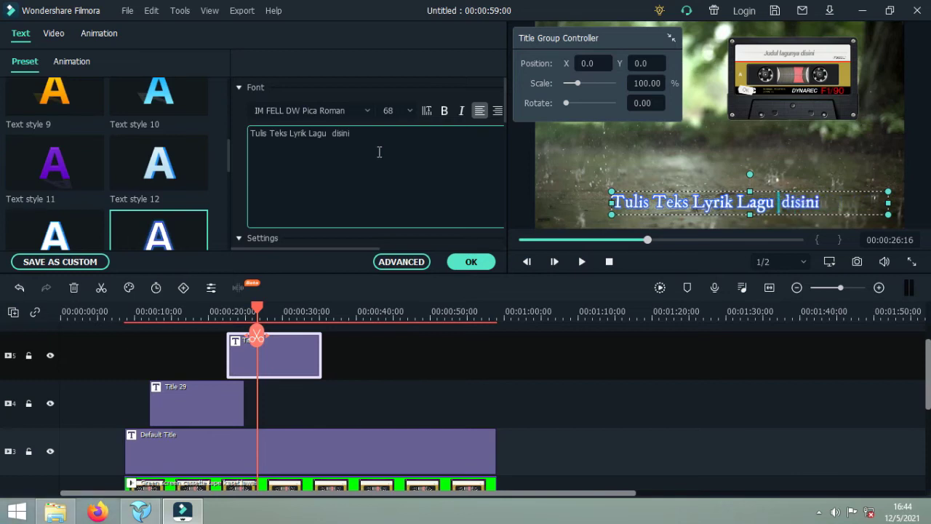
text(kedu)
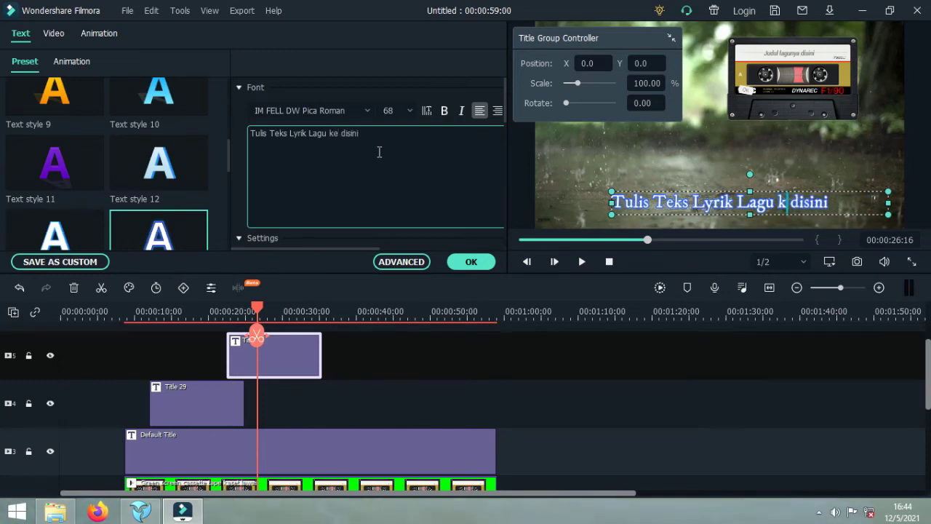
text(a)
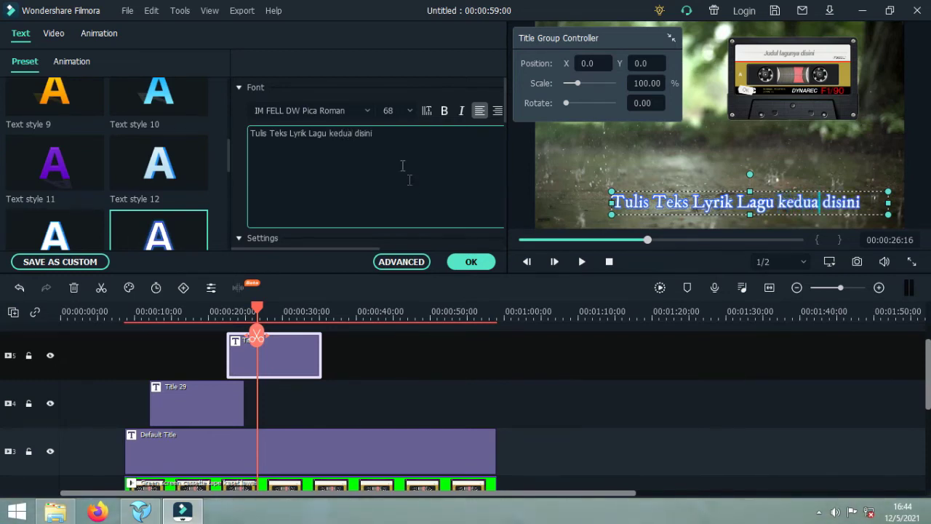
click(460, 262)
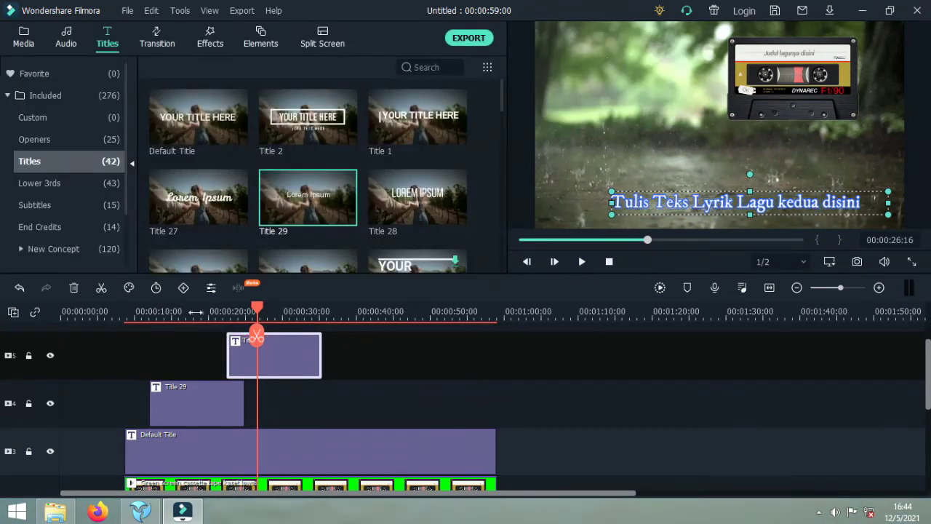
Step: Copy the first Title 29 lyric clip and paste it further along the same track at 00:00:31:16
click(194, 312)
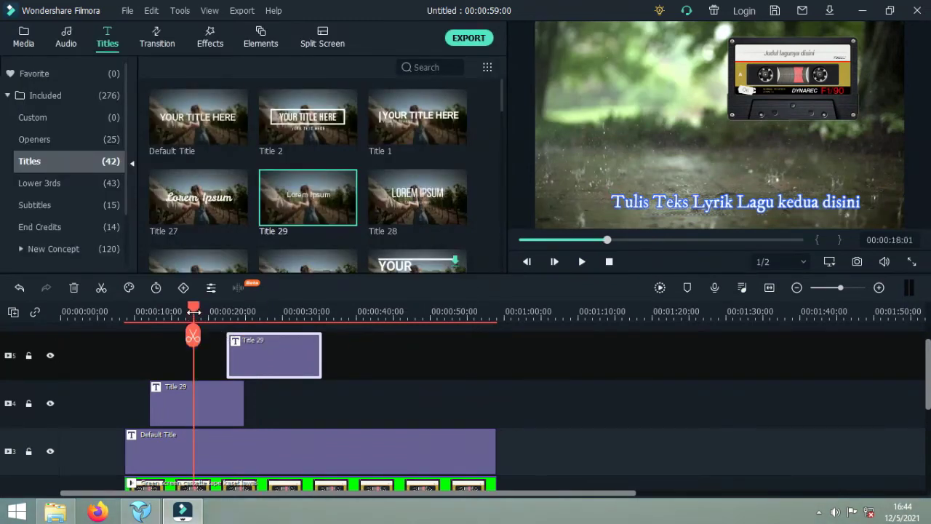
click(216, 406)
right_click(214, 404)
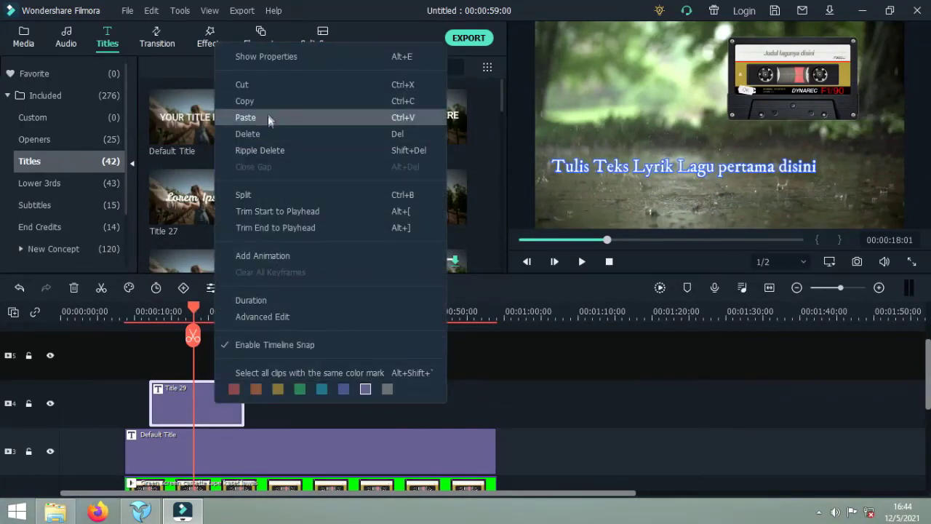
click(265, 104)
key(ctrl+v)
click(288, 405)
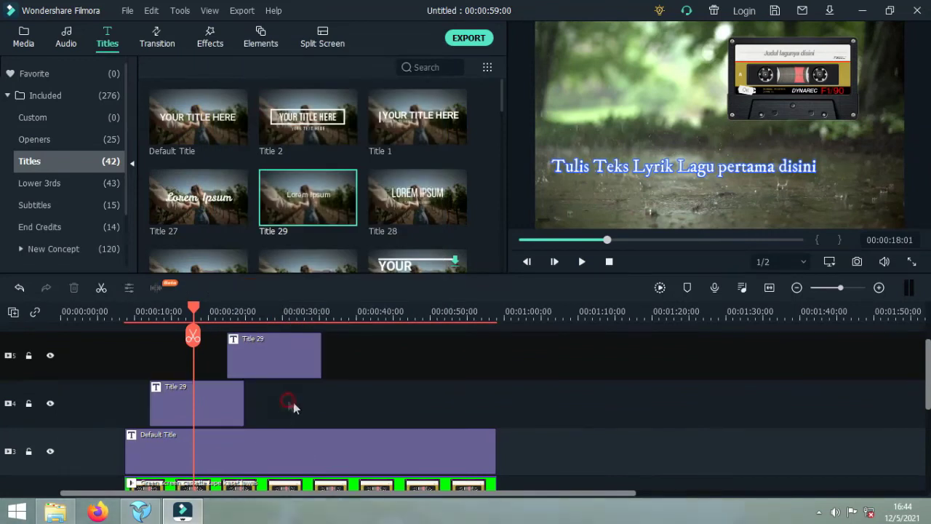
click(48, 420)
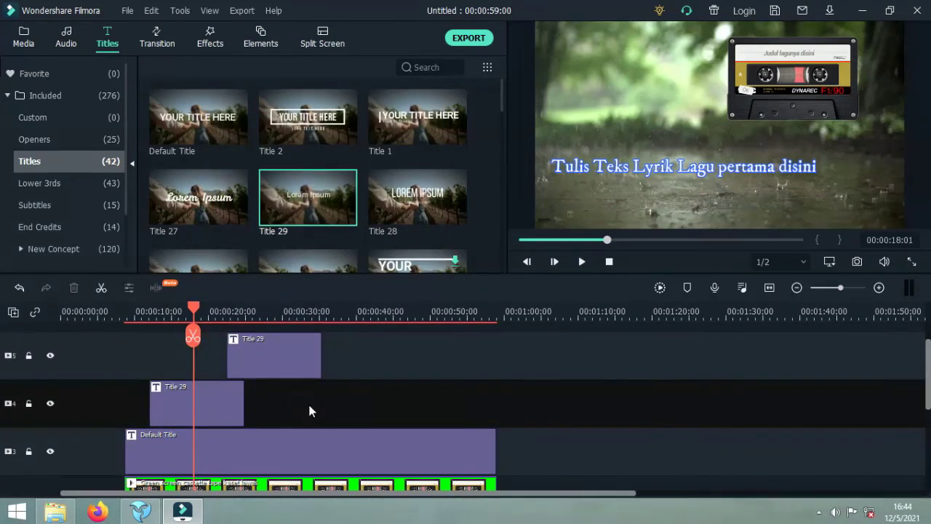
click(294, 319)
right_click(324, 408)
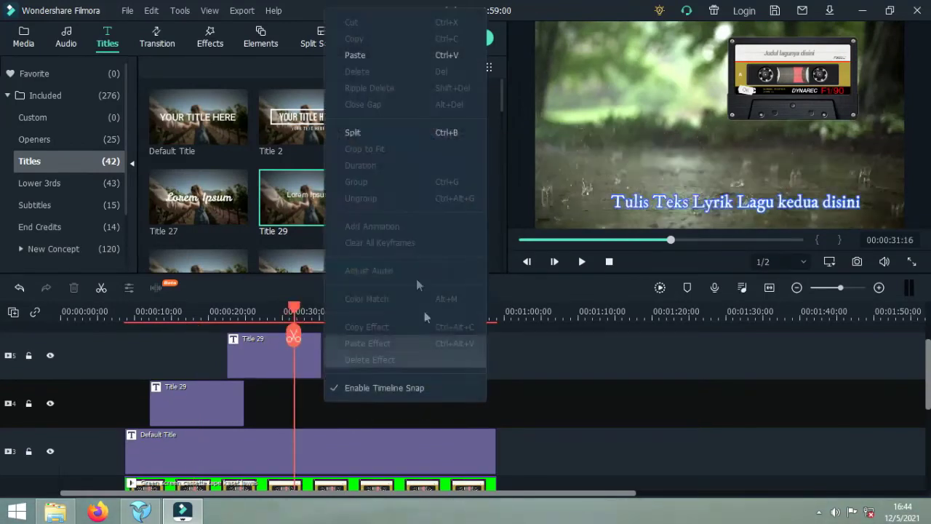
click(383, 59)
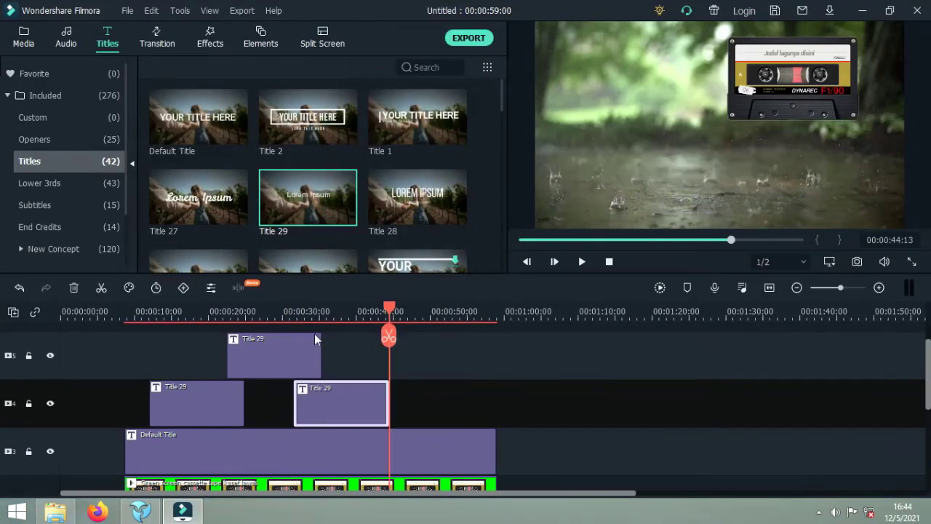
Step: Play back the three lyric titles from 00:00:10:20 to check their order and placement
click(139, 313)
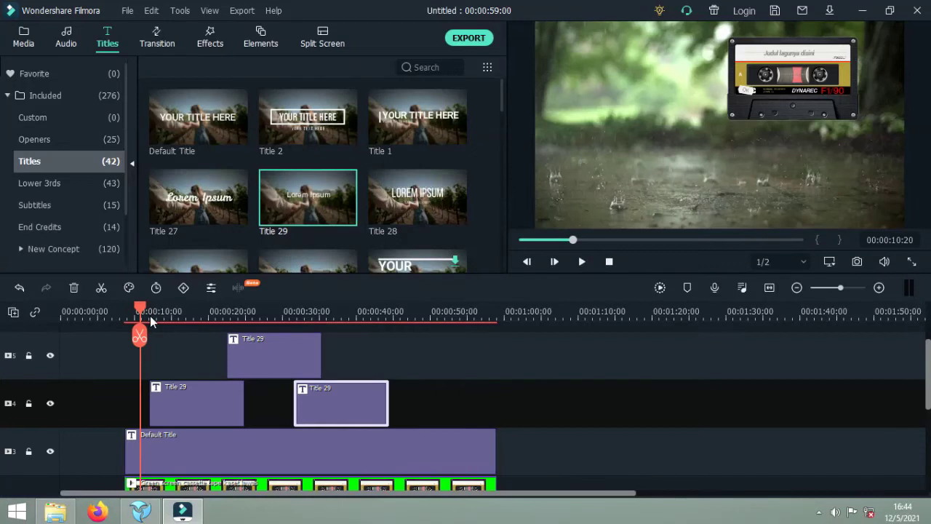
key(space)
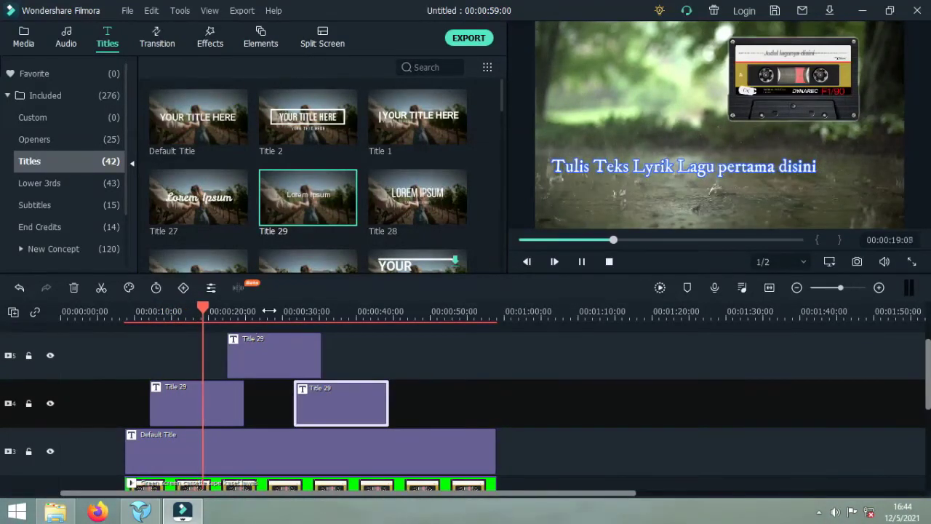
click(270, 311)
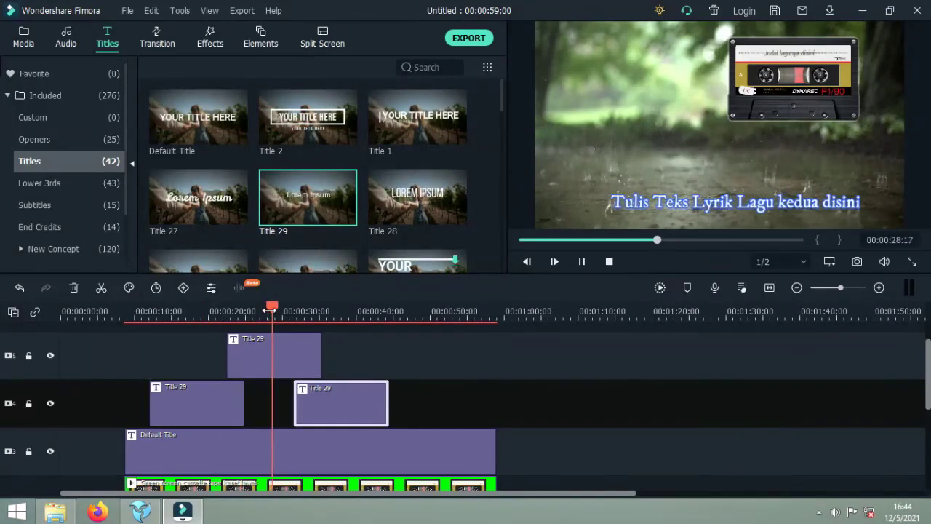
click(361, 311)
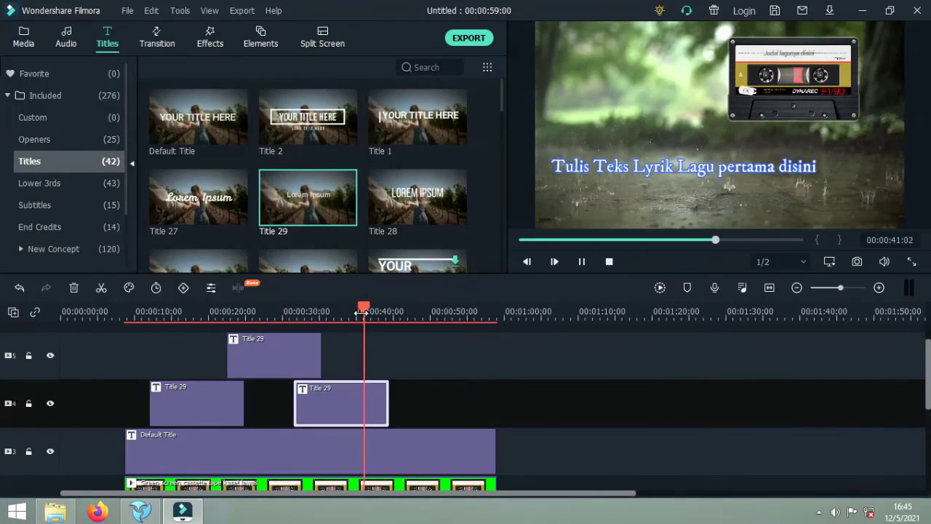
click(199, 311)
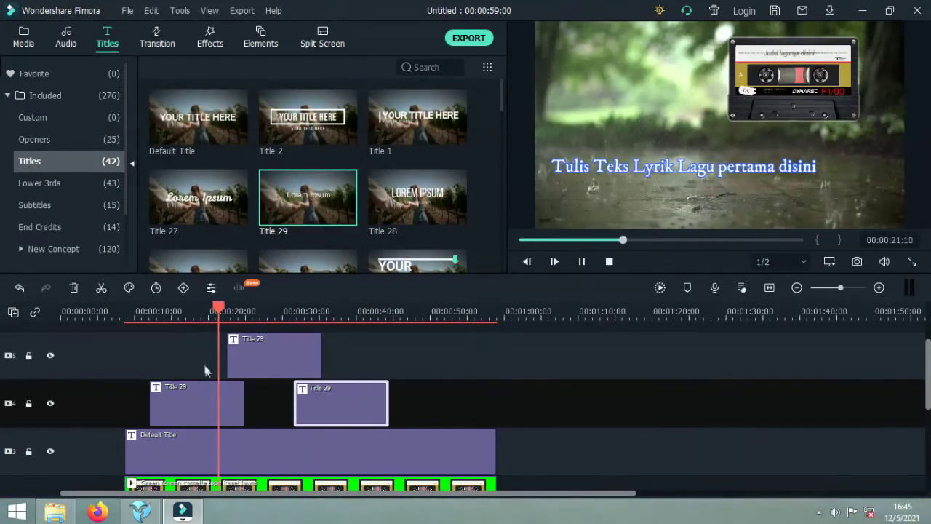
key(space)
Step: Shift the first lyric title slightly right in the frame and center the third lyric title horizontally
click(179, 309)
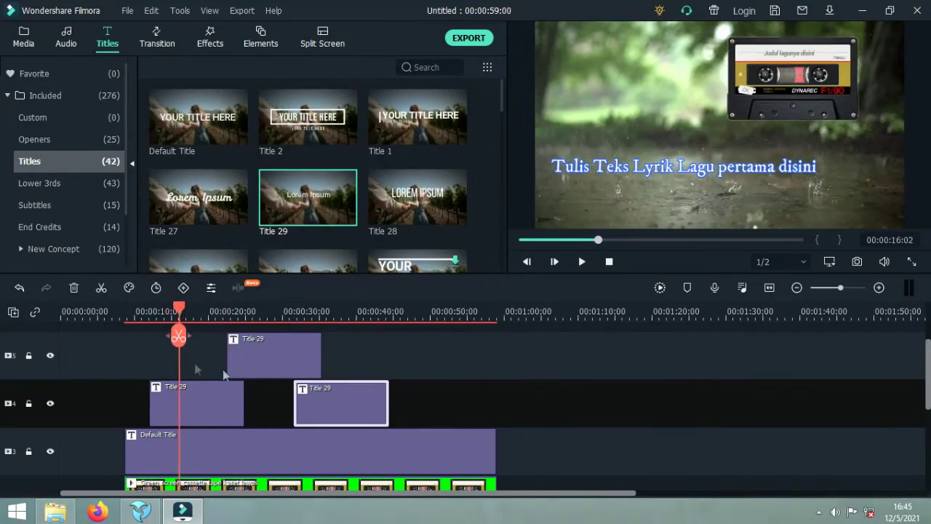
click(645, 171)
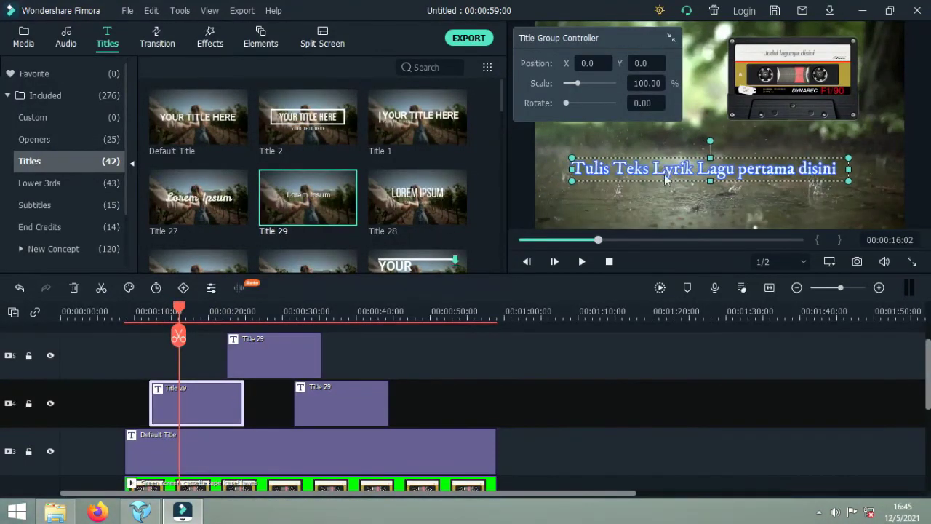
click(342, 313)
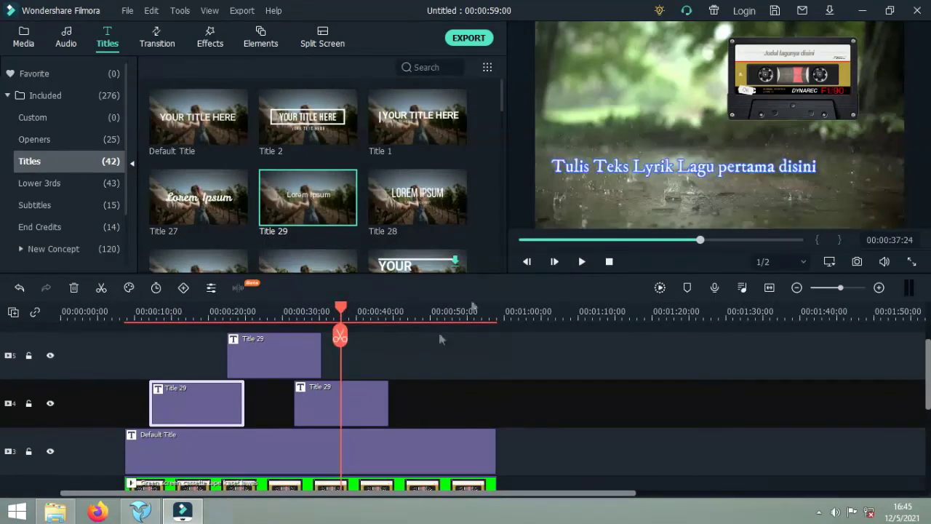
click(646, 170)
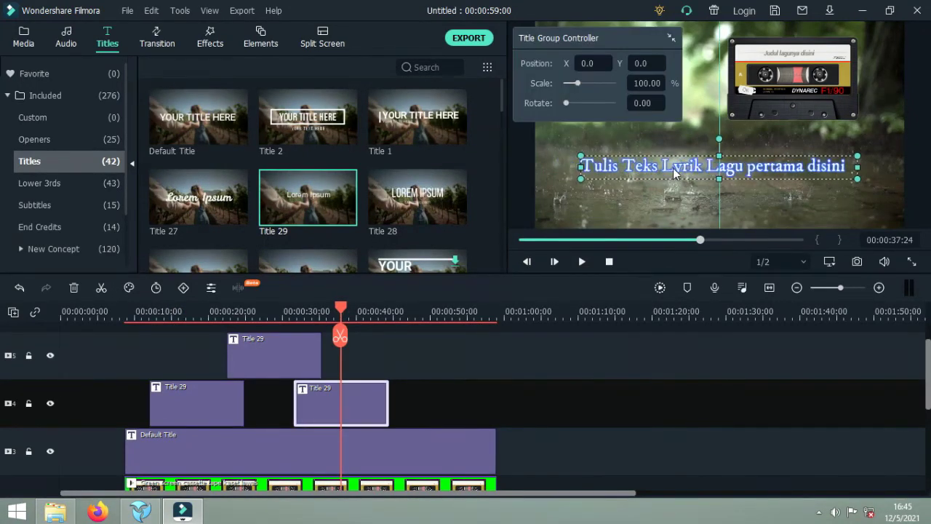
Step: Replace "pertama" with "ketiga" in the third lyric title so it reads "Tulis Teks Lyrik Lagu ketiga disini"
click(277, 313)
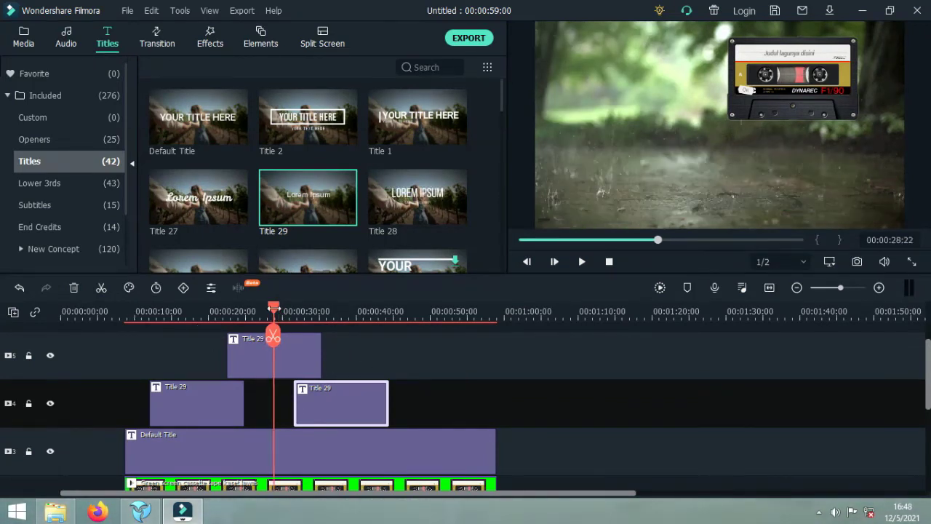
click(354, 311)
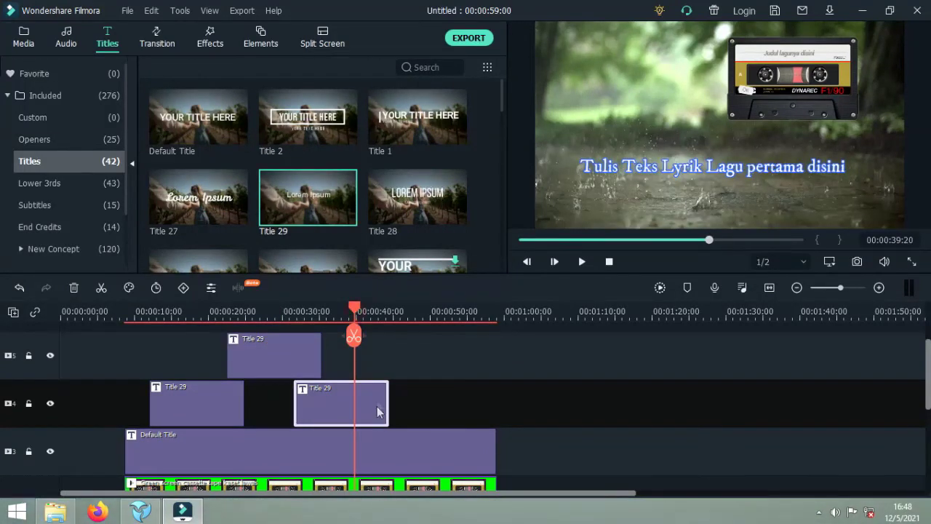
double_click(751, 172)
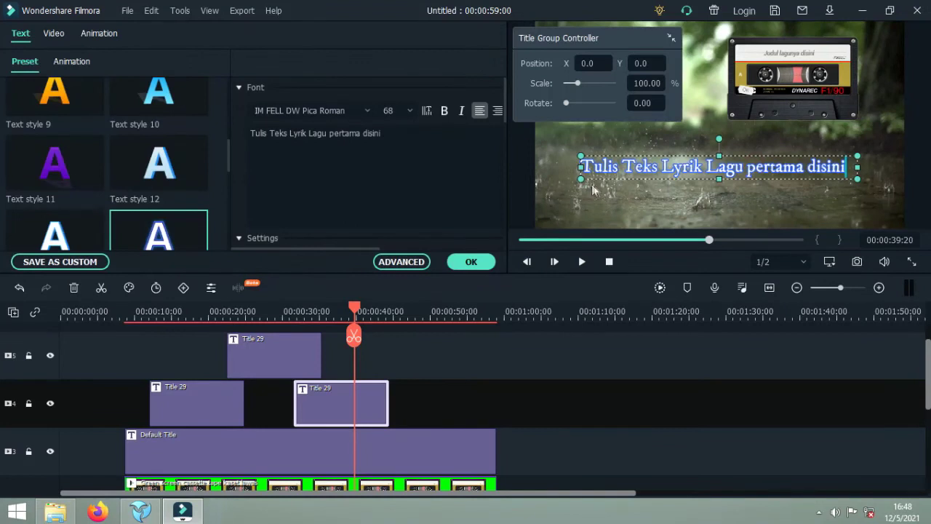
click(361, 135)
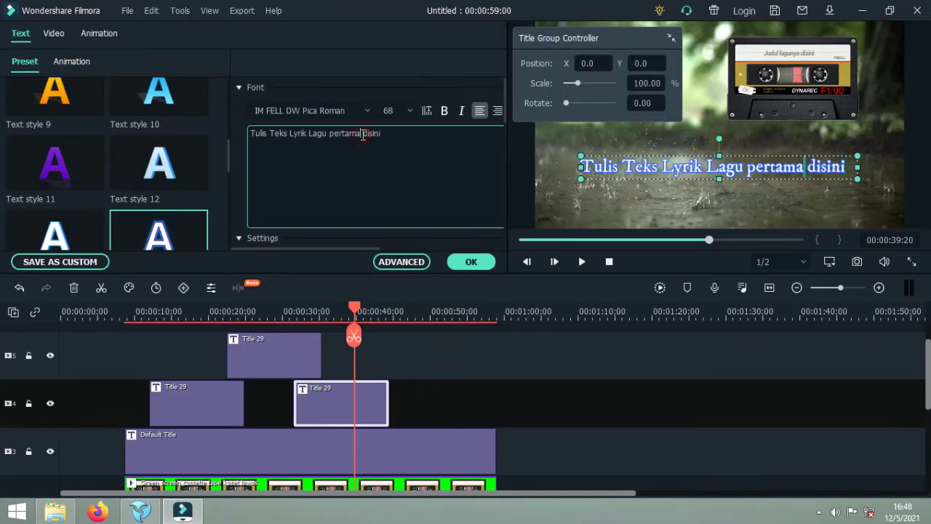
key(BackSpace)
key(BackSpace)
key(BackSpace)
key(BackSpace)
key(BackSpace)
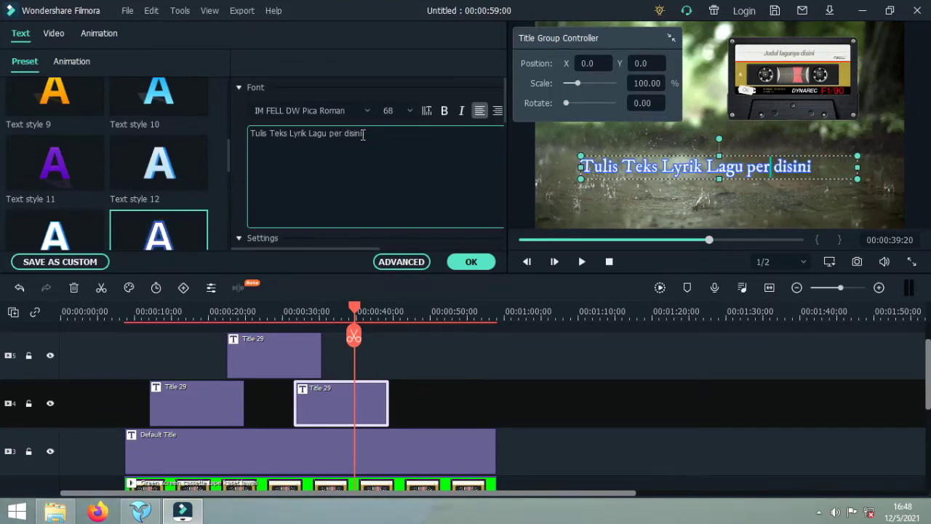
key(BackSpace)
key(BackSpace)
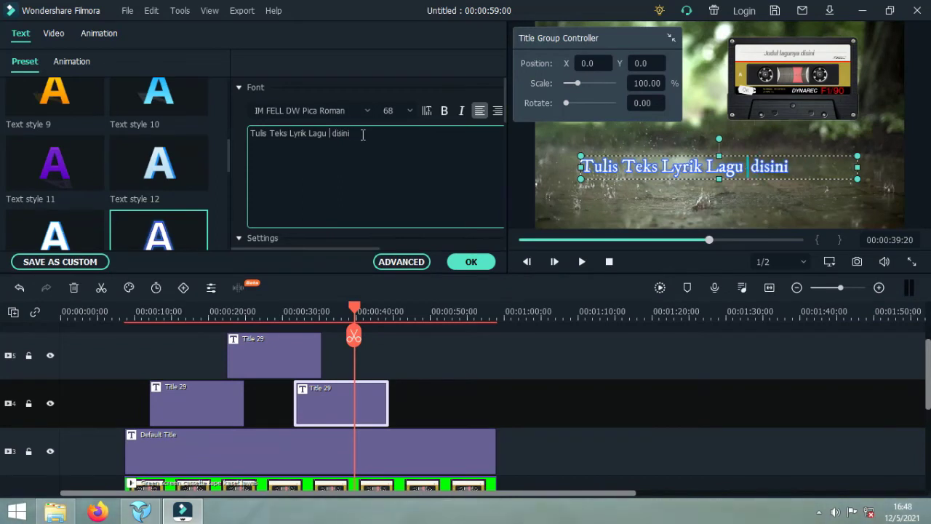
text(ketiga)
click(472, 263)
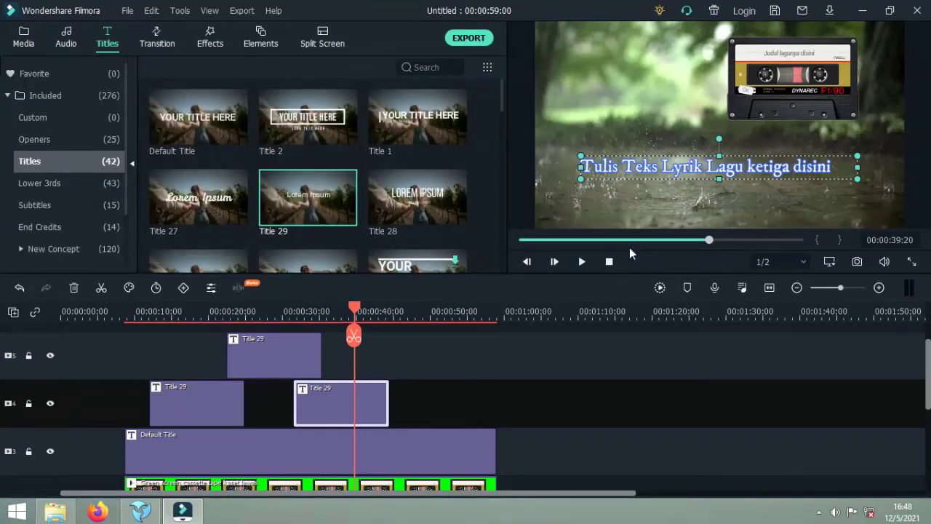
Step: Configure the MP4 export settings to 1280x720 resolution with a video bit rate of 1000 kbps
click(378, 312)
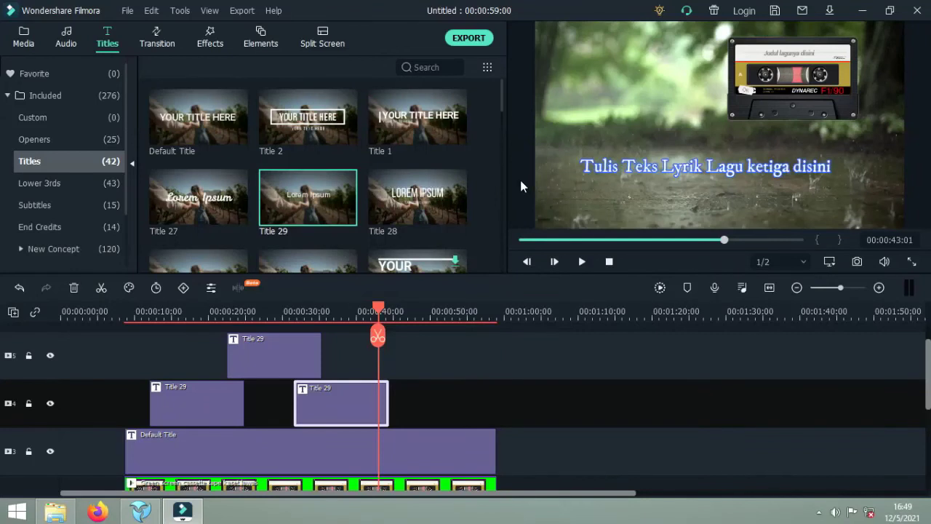
click(470, 39)
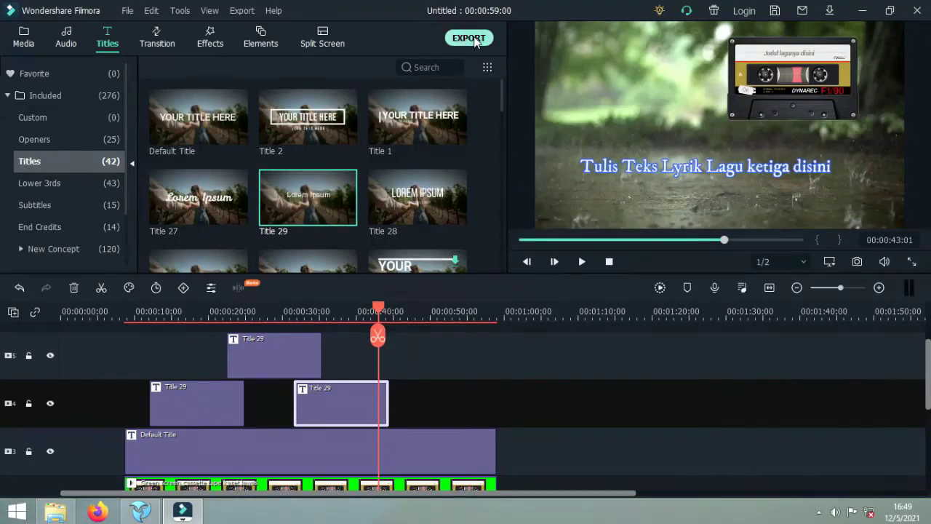
click(619, 161)
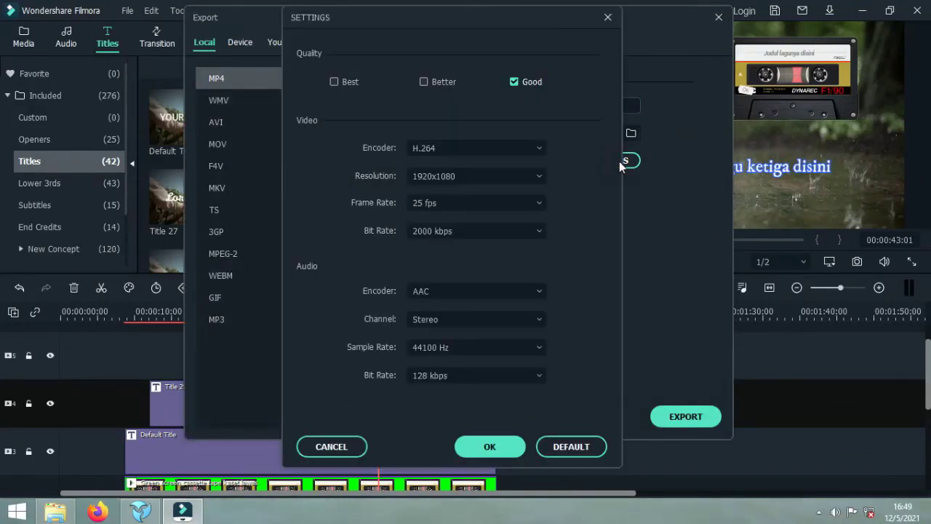
click(538, 230)
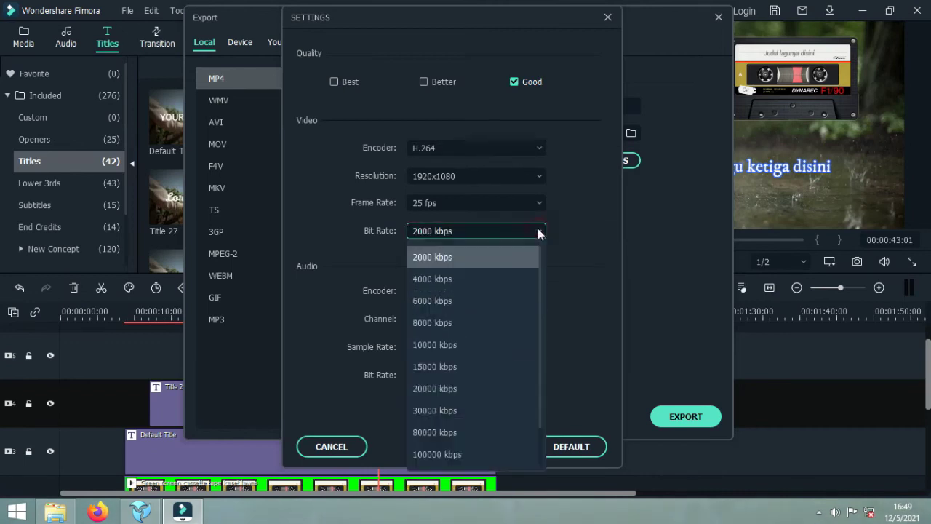
click(538, 177)
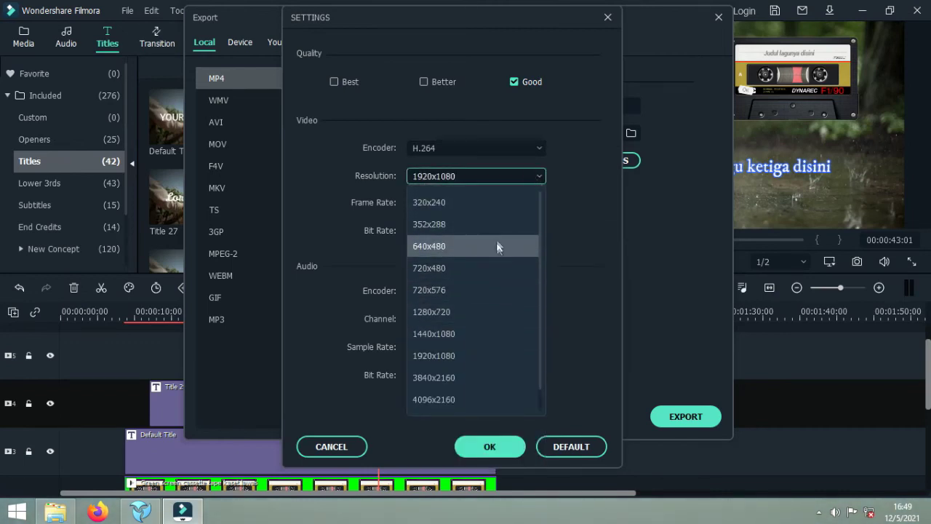
click(482, 311)
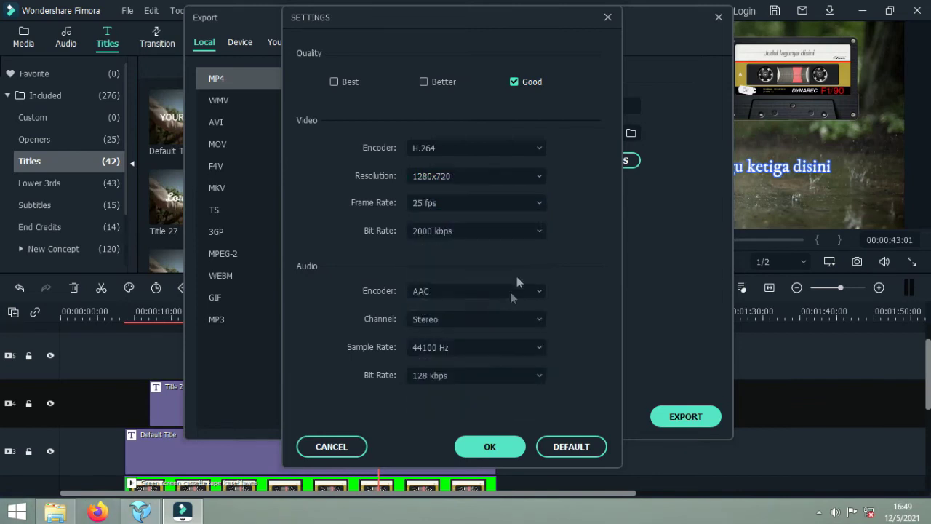
click(540, 231)
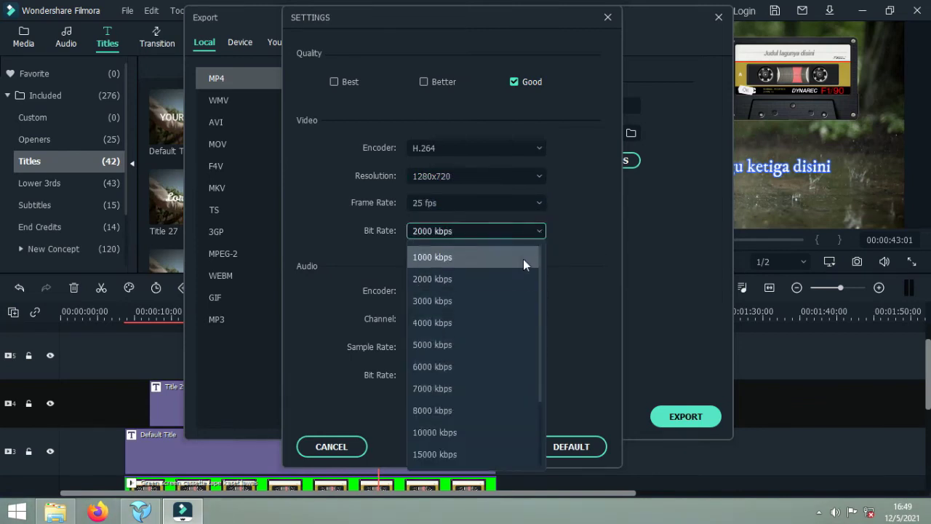
click(523, 258)
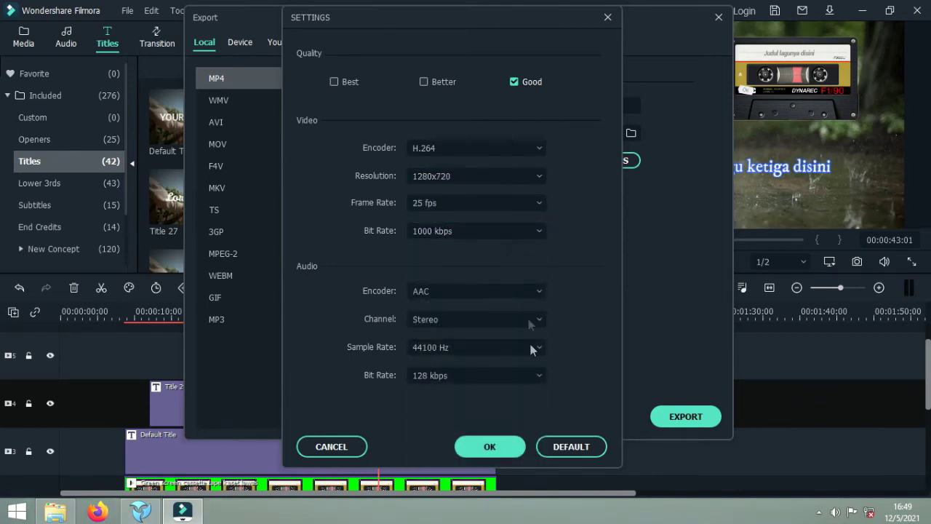
click(492, 445)
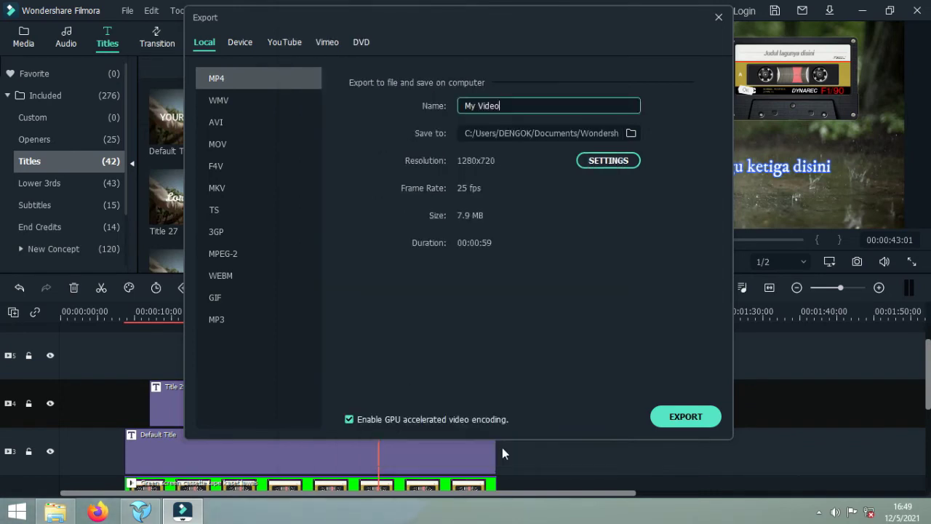
Step: Export the project to the computer as the MP4 file "My Video" and dismiss the export window once rendering finishes
click(686, 417)
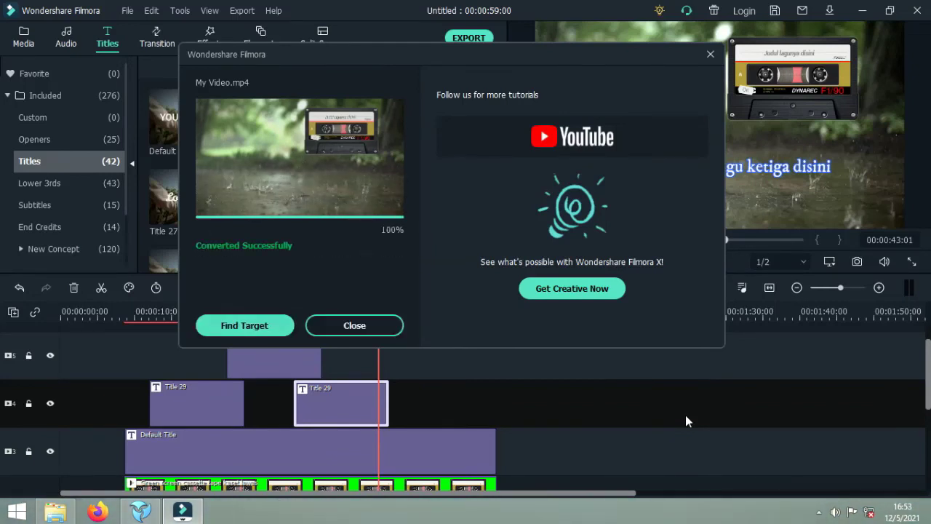
click(364, 324)
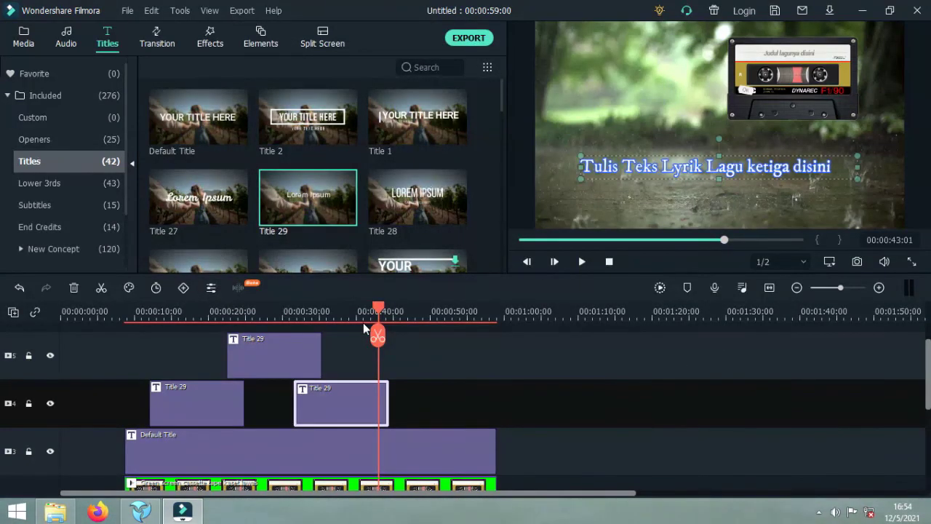